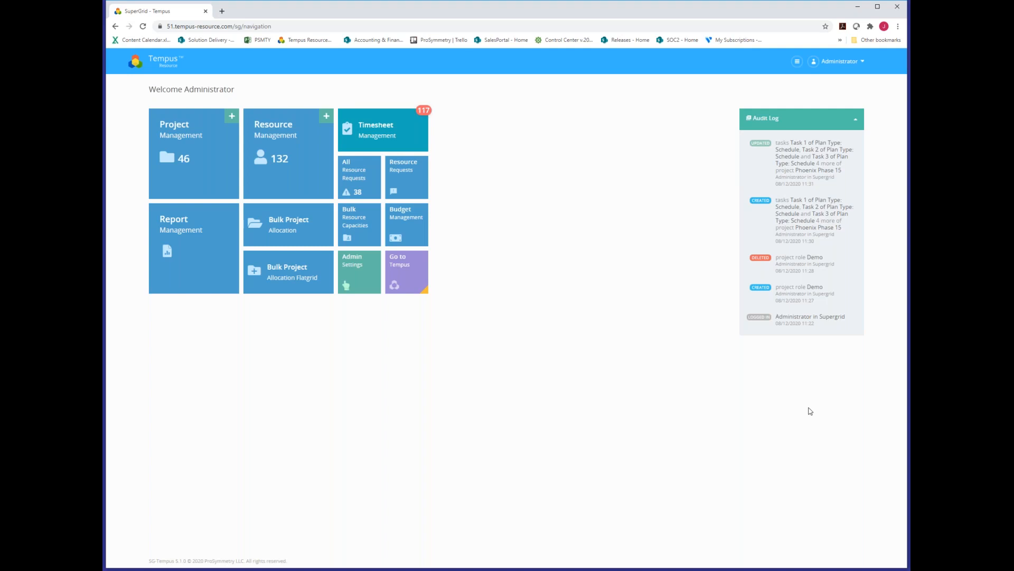
- Add a project role named Project Mgr in Role Management and view its permission options for Access Schedule Dataset
click(355, 274)
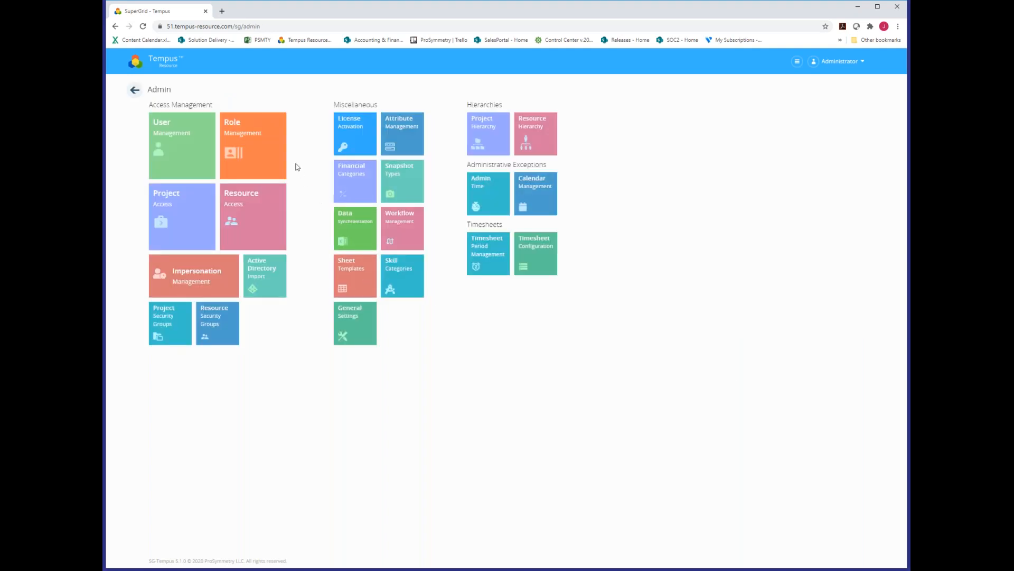
click(256, 150)
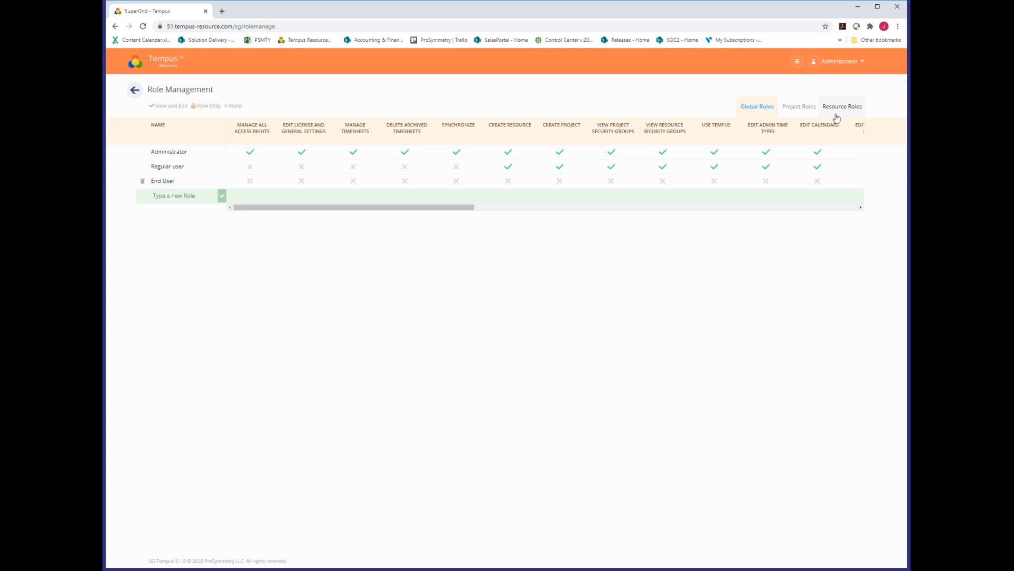
click(795, 107)
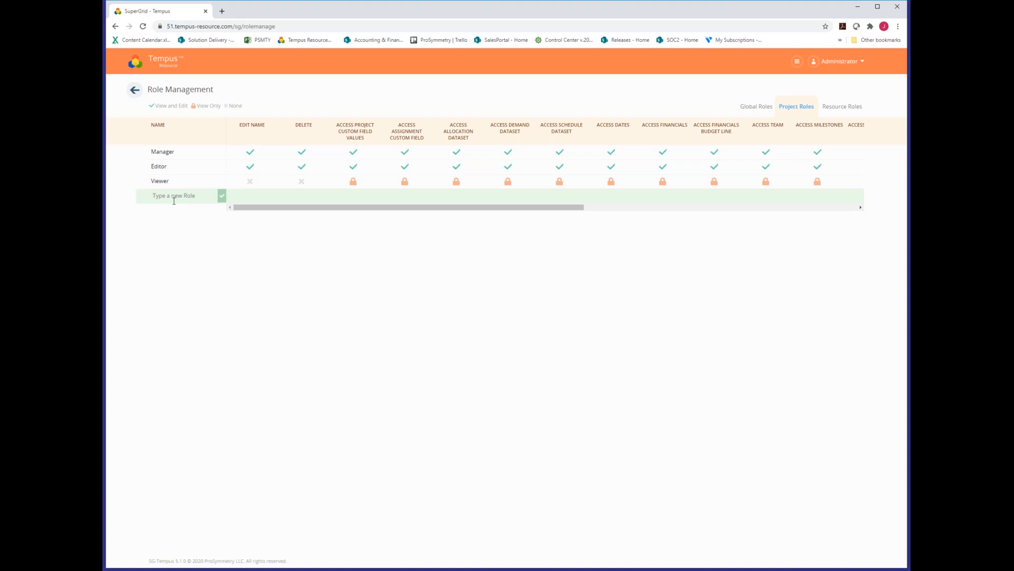
text(Project Mgr)
key(Return)
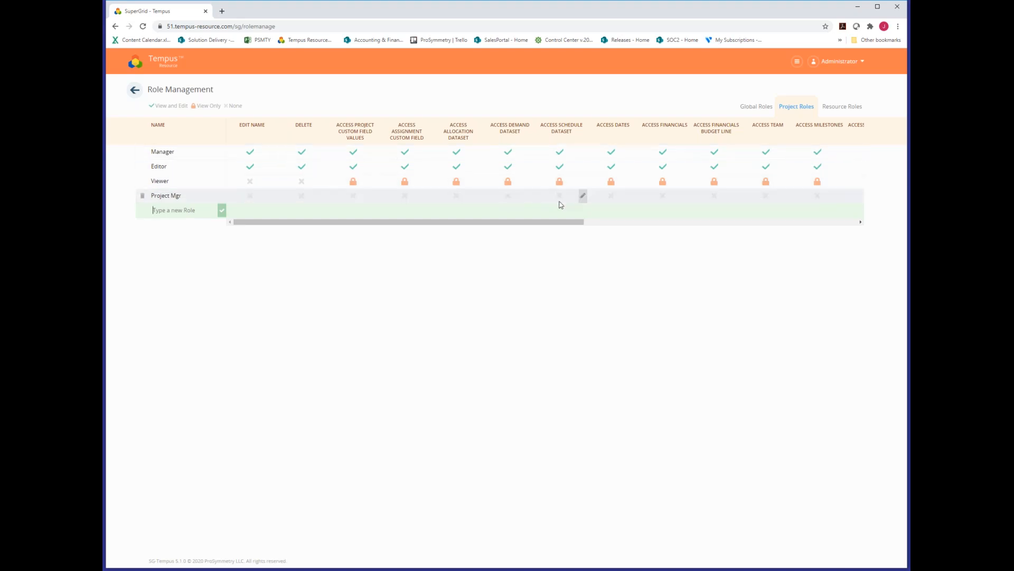
click(583, 198)
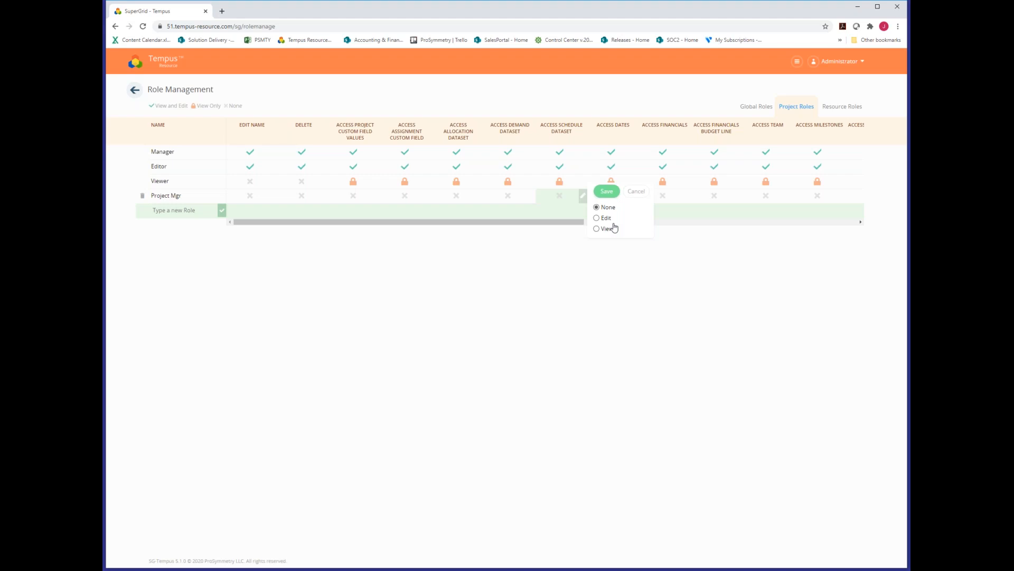
click(555, 334)
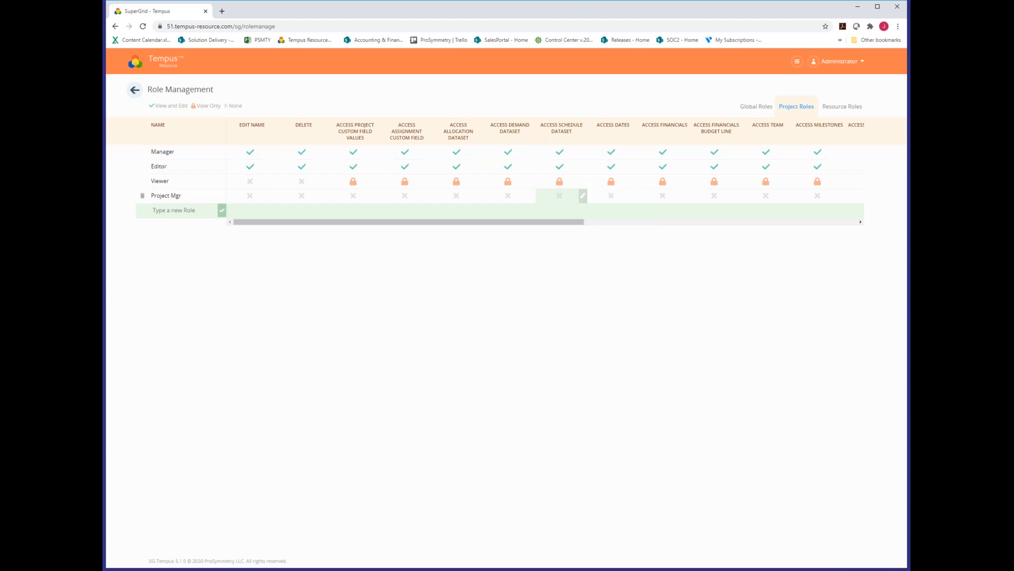
- Open the schedule of the Laguna Phase 4 project and widen its Gantt chart area up to the Finish column
click(141, 64)
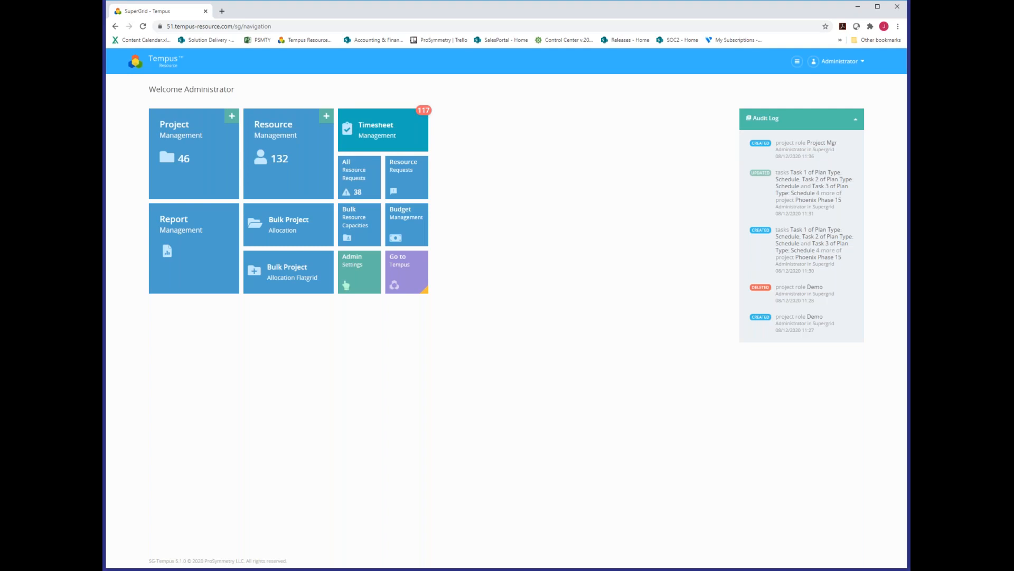
click(162, 146)
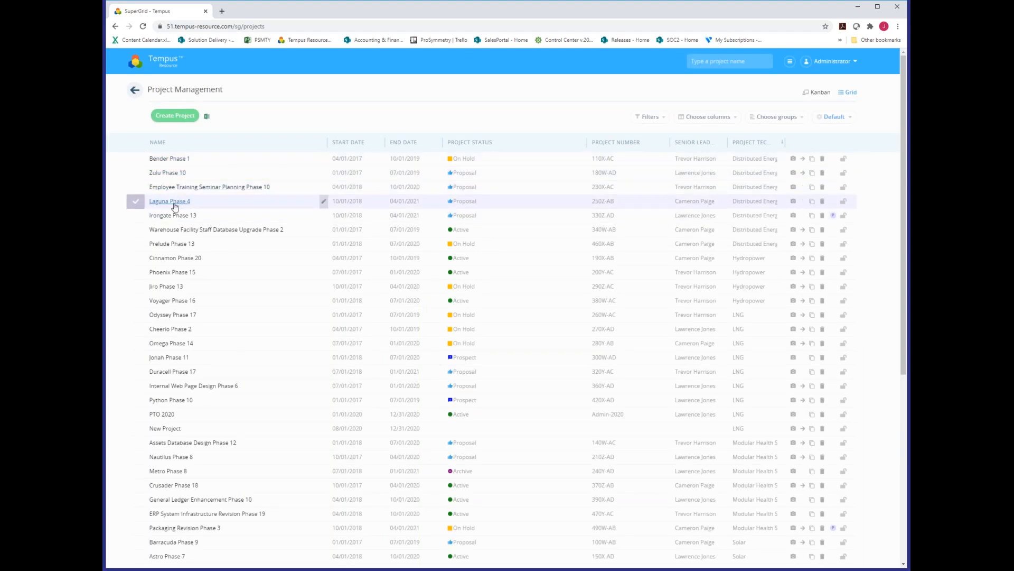
click(175, 201)
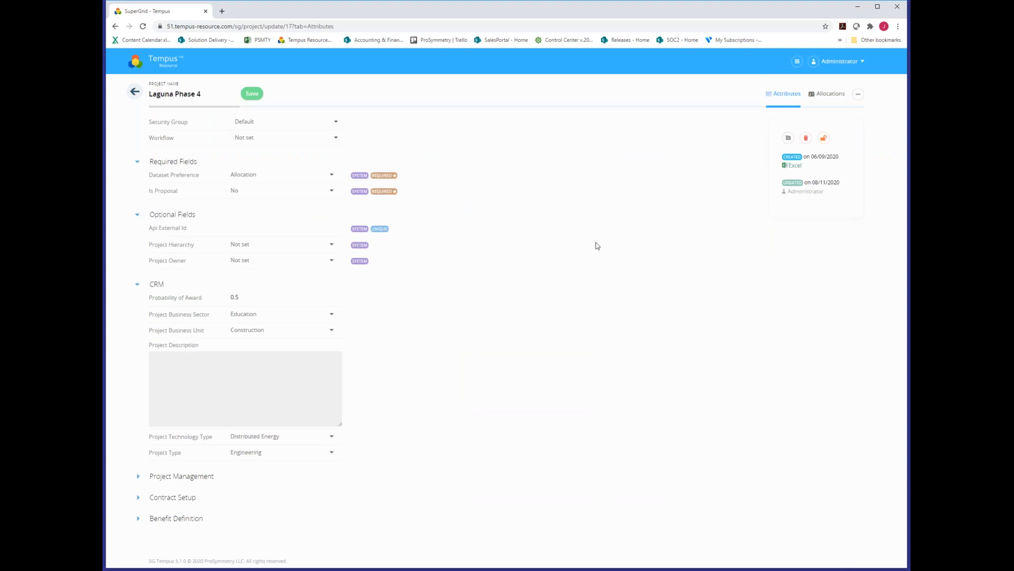
click(858, 95)
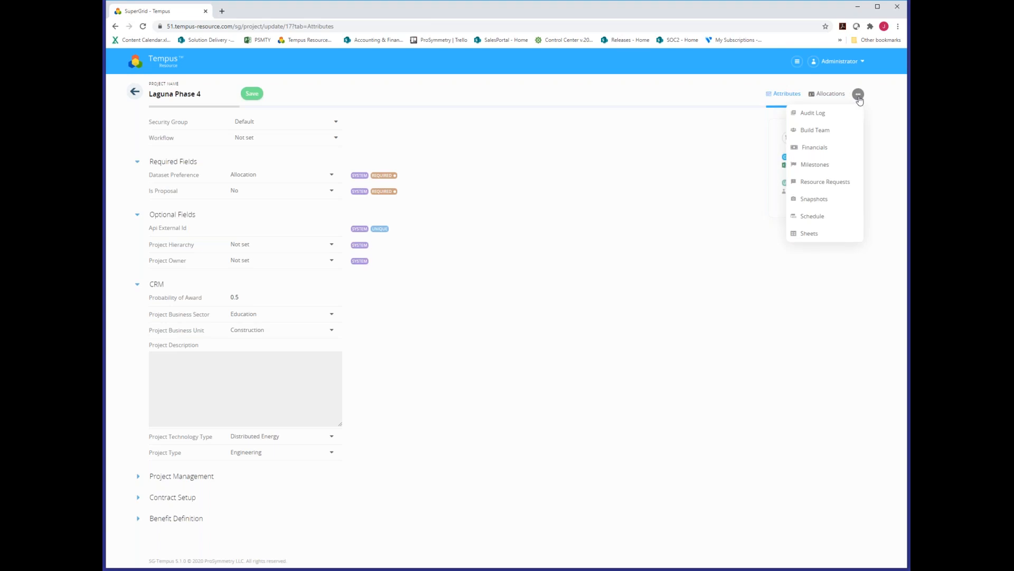
click(814, 221)
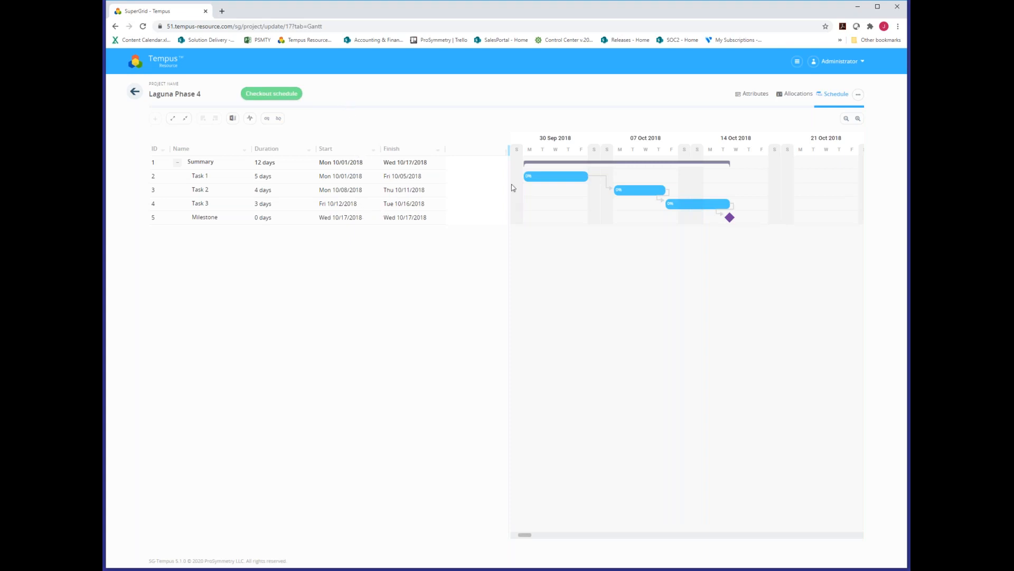
drag(507, 181, 448, 181)
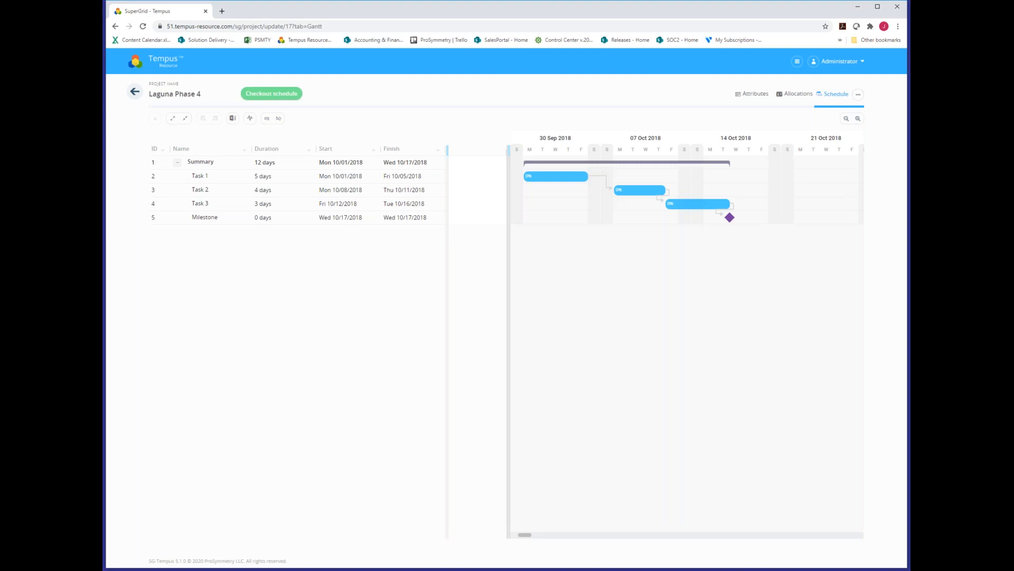
- Review the columns available for the schedule grid and temporarily highlight the critical path on the Gantt chart
click(375, 151)
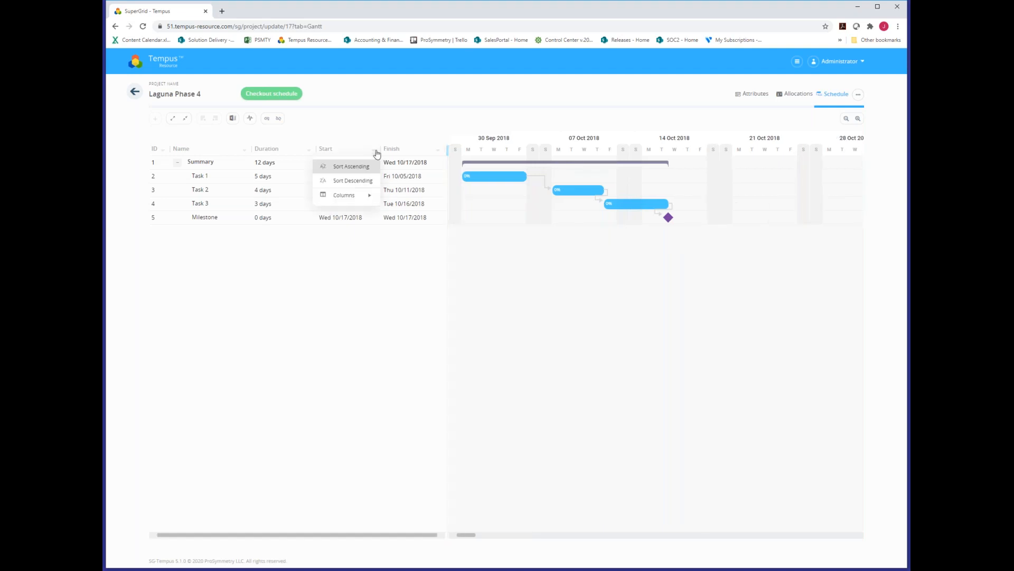
mouse_move(372, 196)
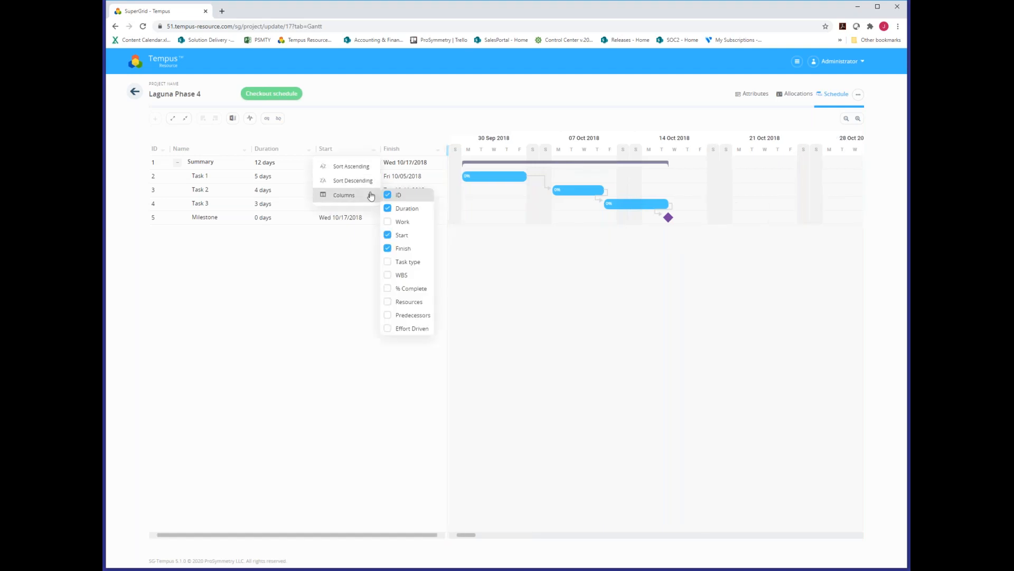
click(340, 121)
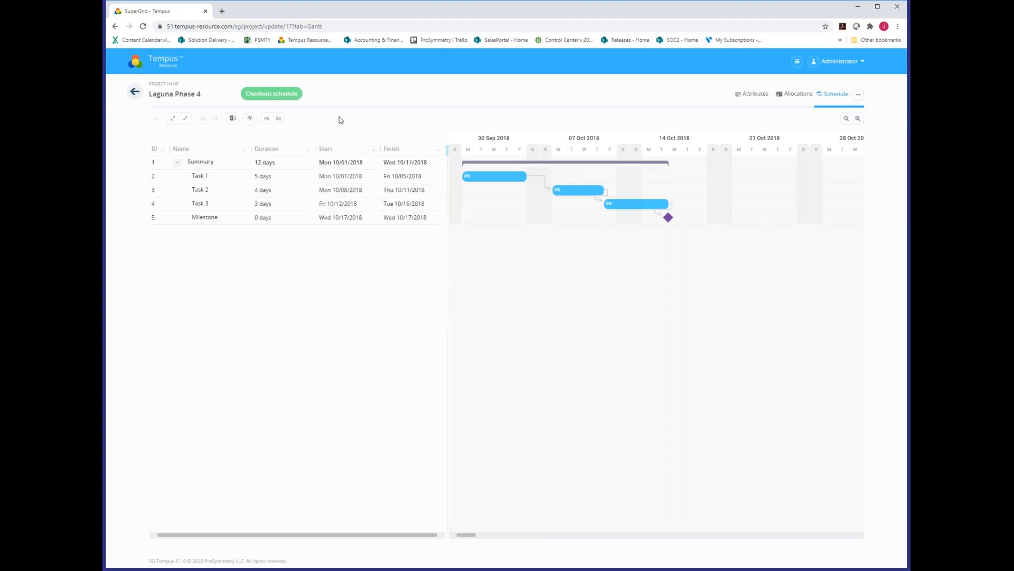
click(249, 120)
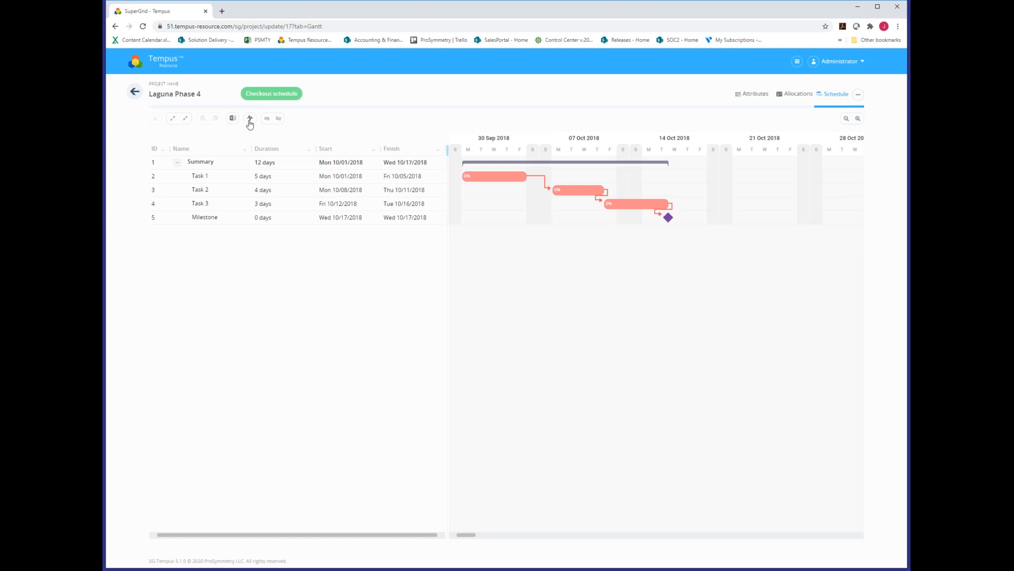
click(250, 121)
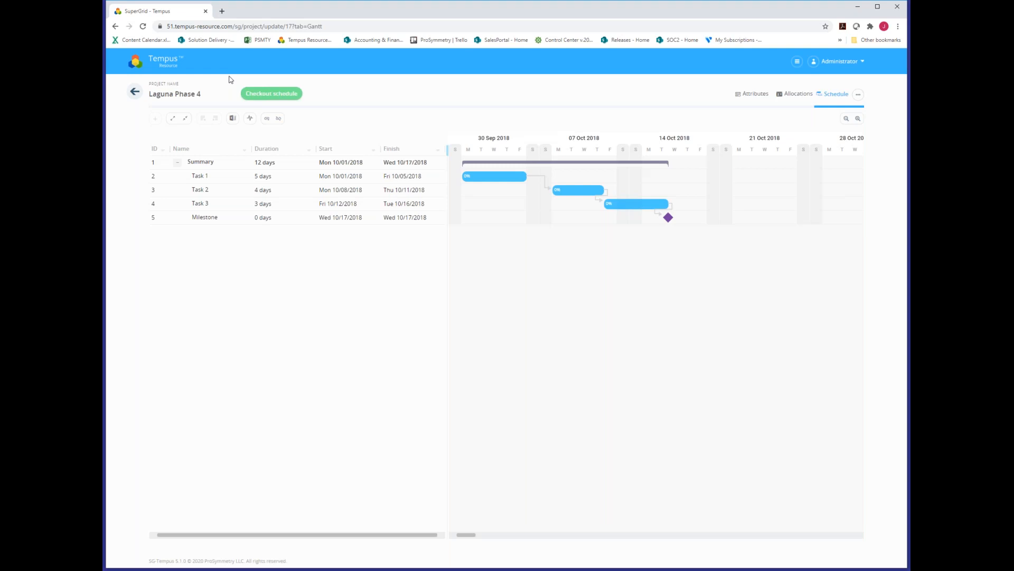
- Return to the project list and create a project named "New Project - Webinar - Scheduling"
click(271, 101)
click(134, 91)
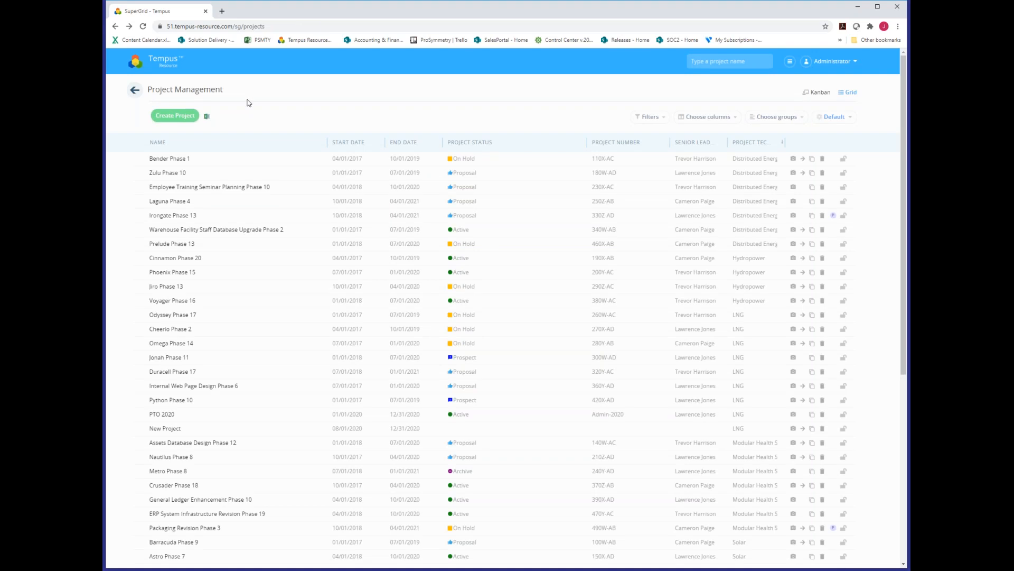
click(197, 113)
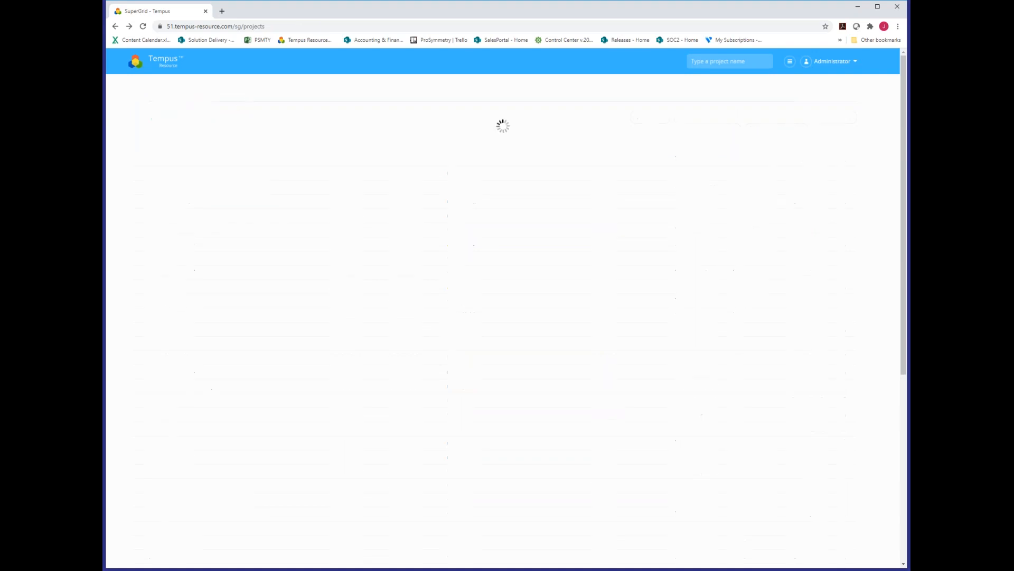
text(New Project - Web)
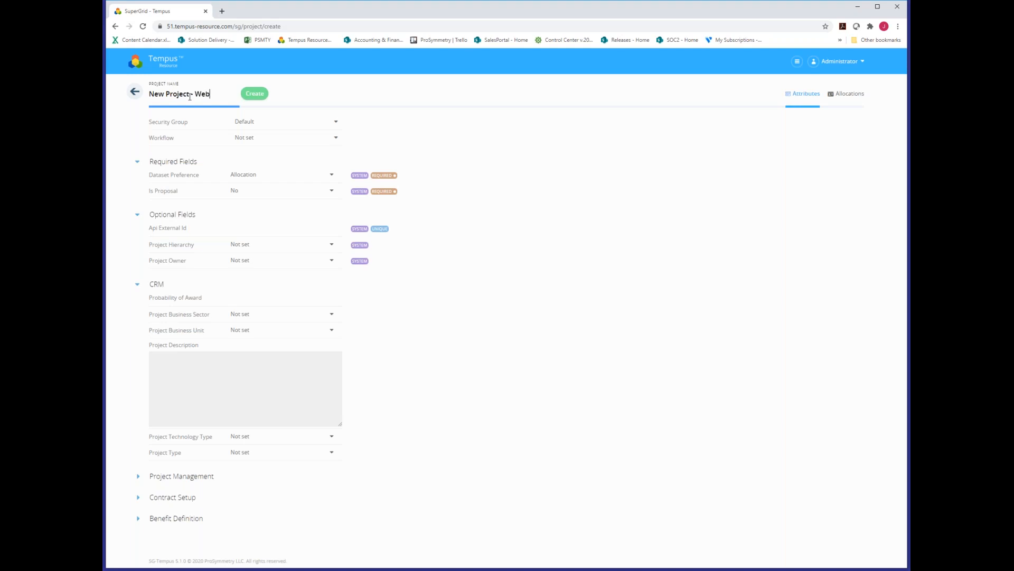
text(inar - Scheduling)
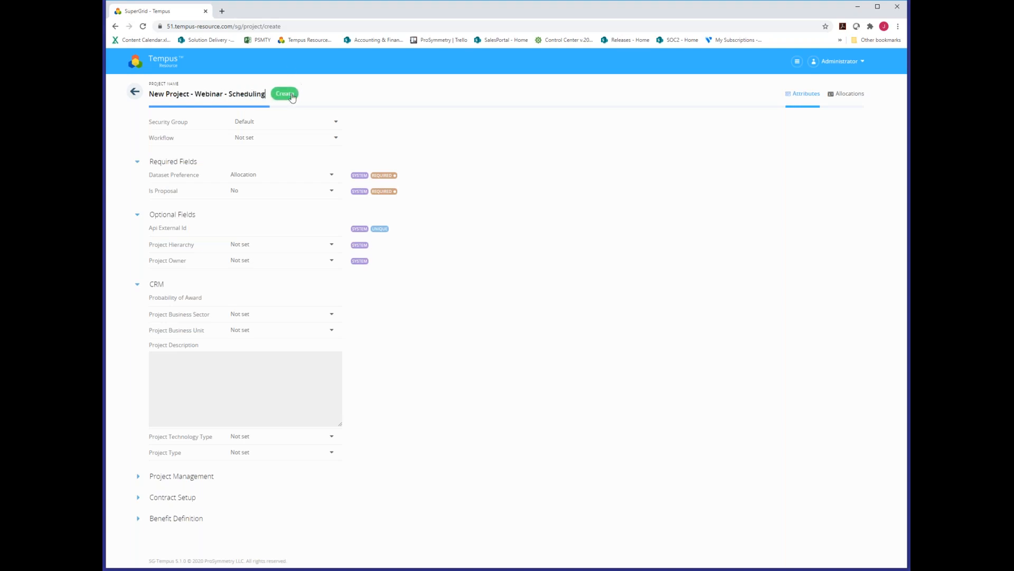
click(285, 94)
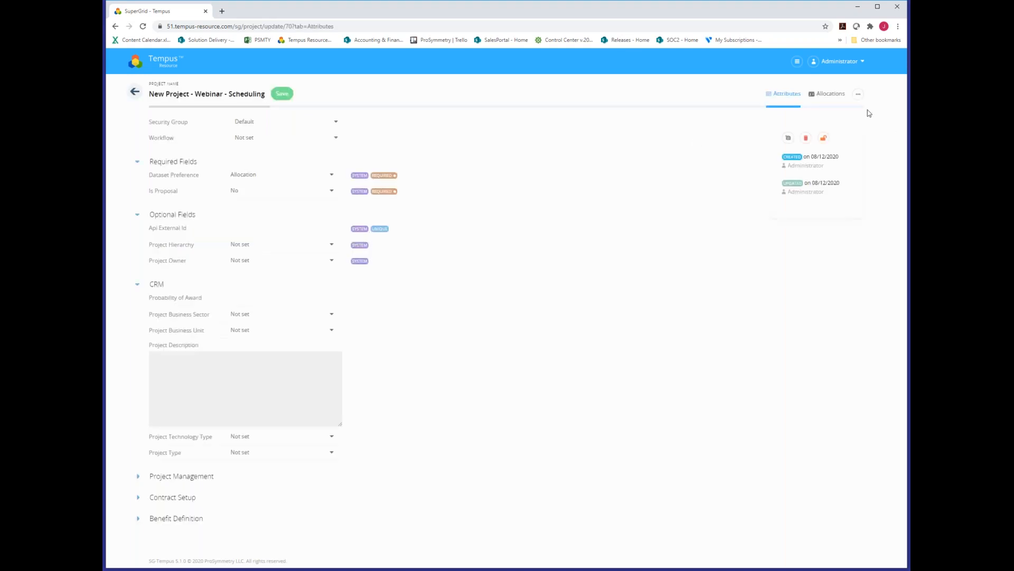
- Open the new project's schedule, adjusting the split between grid and Gantt chart, and check the schedule out for editing
click(858, 95)
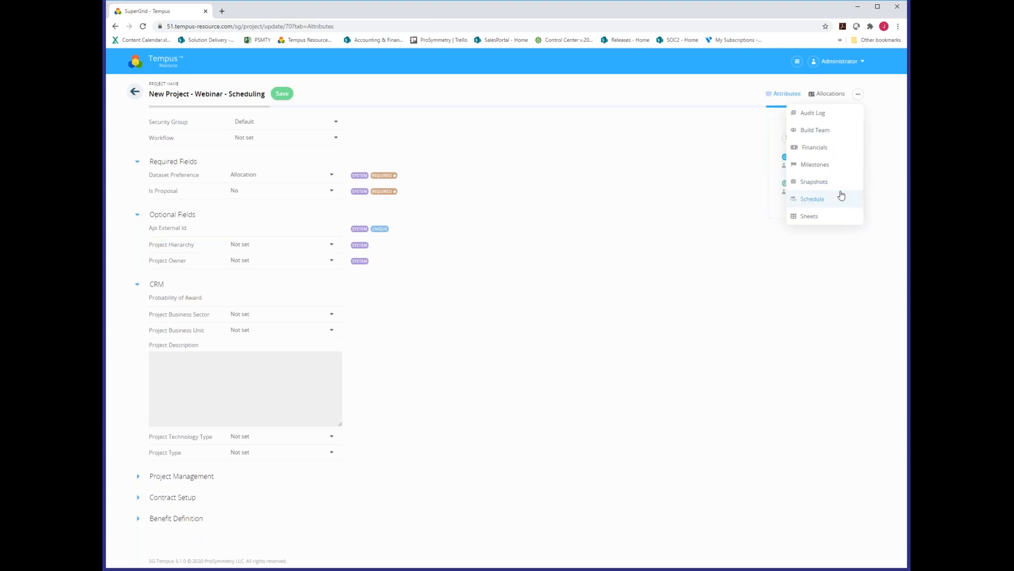
click(816, 203)
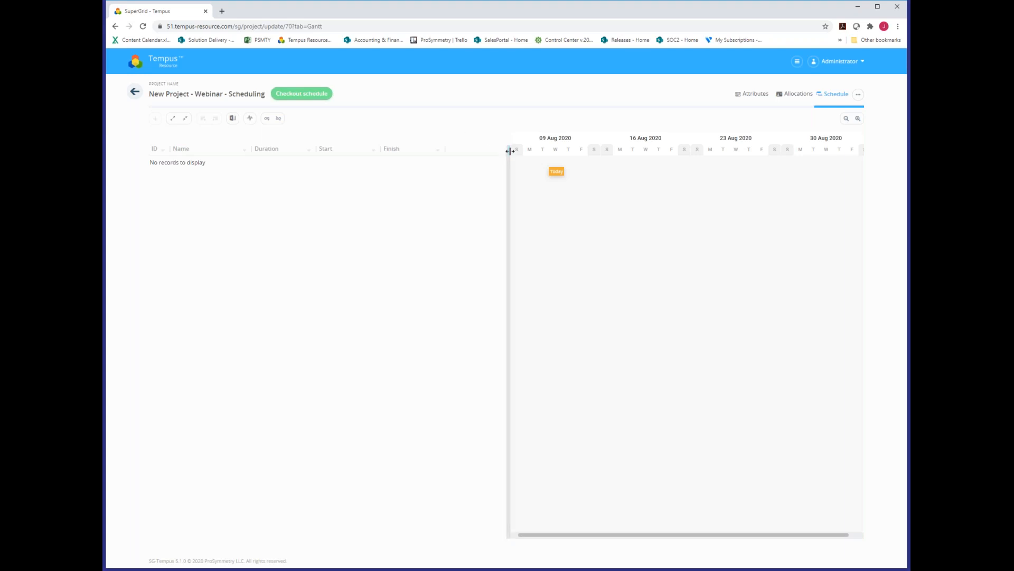
mouse_move(511, 151)
mouse_down()
mouse_move(746, 152)
mouse_move(312, 151)
mouse_move(523, 151)
mouse_up()
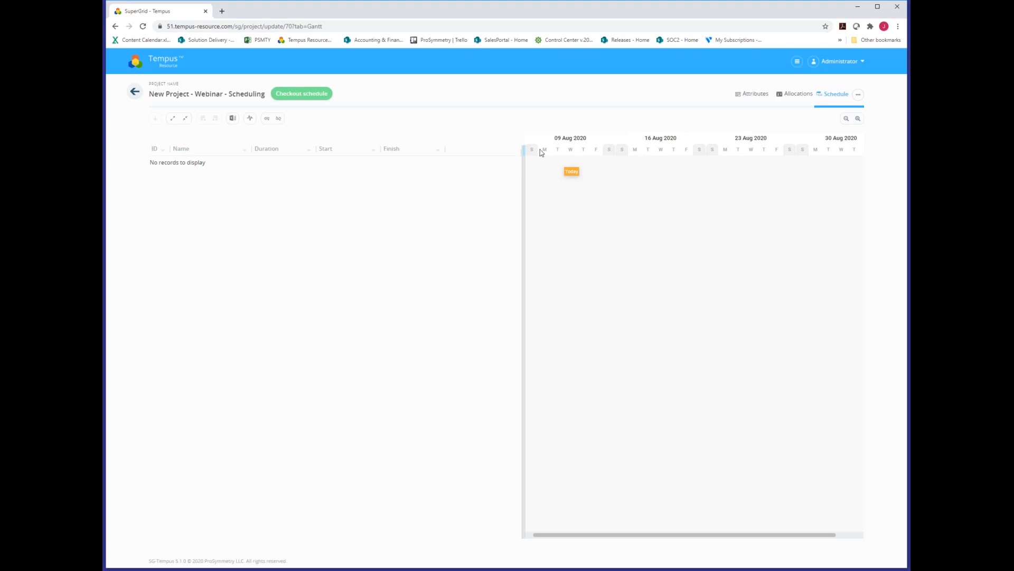
drag(526, 153, 422, 154)
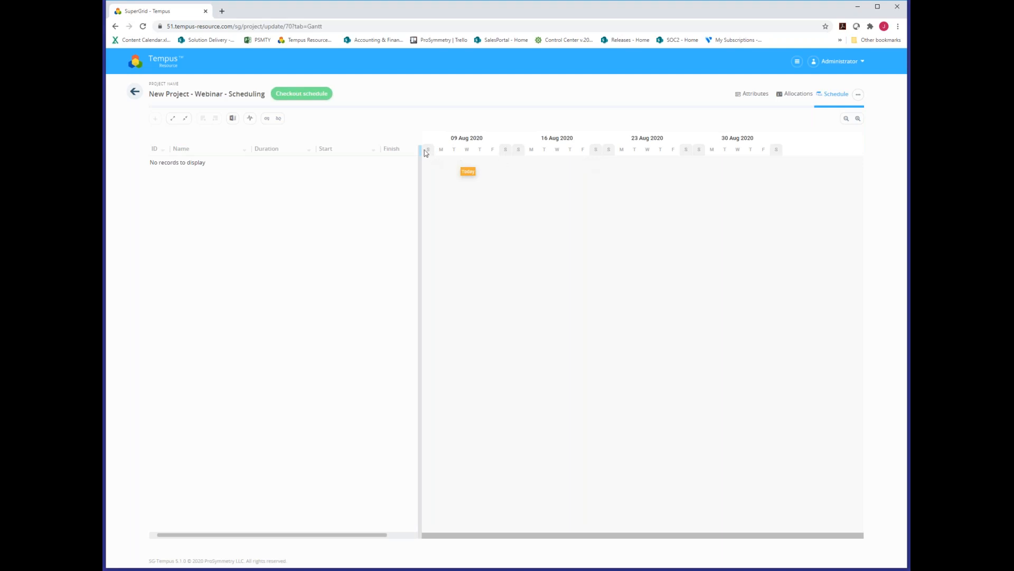
drag(421, 151, 485, 153)
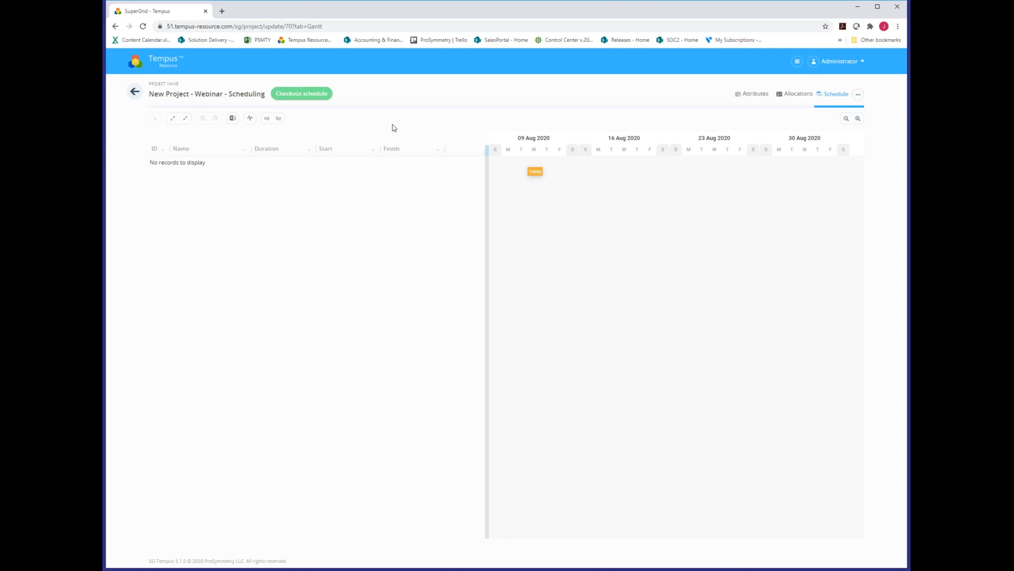
click(317, 101)
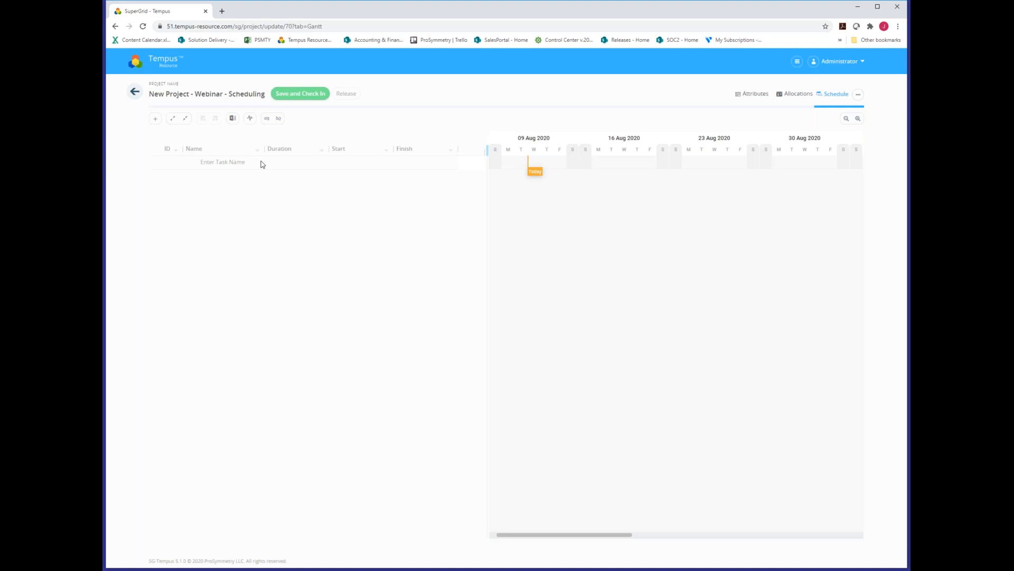
click(206, 166)
click(155, 120)
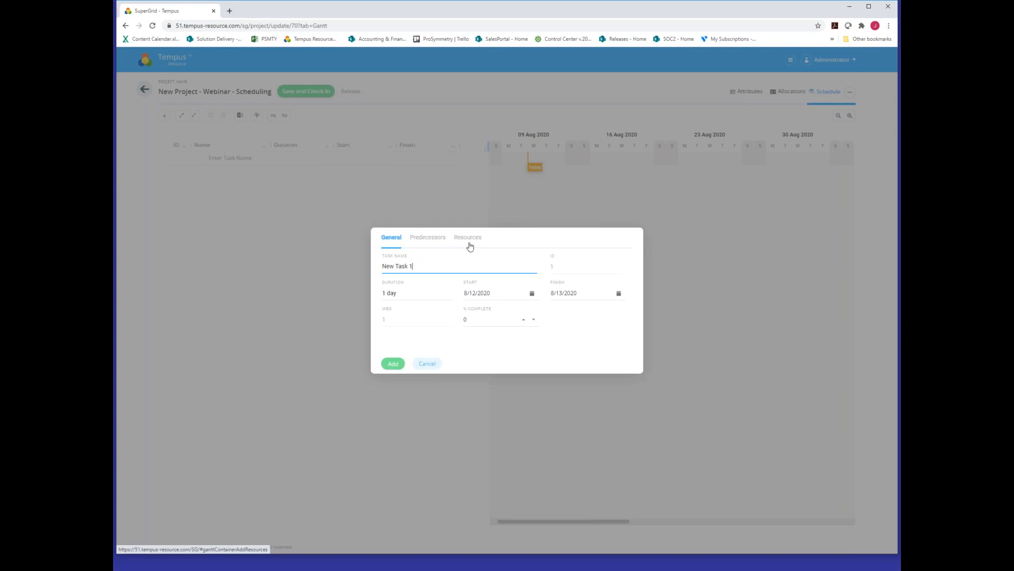
click(433, 364)
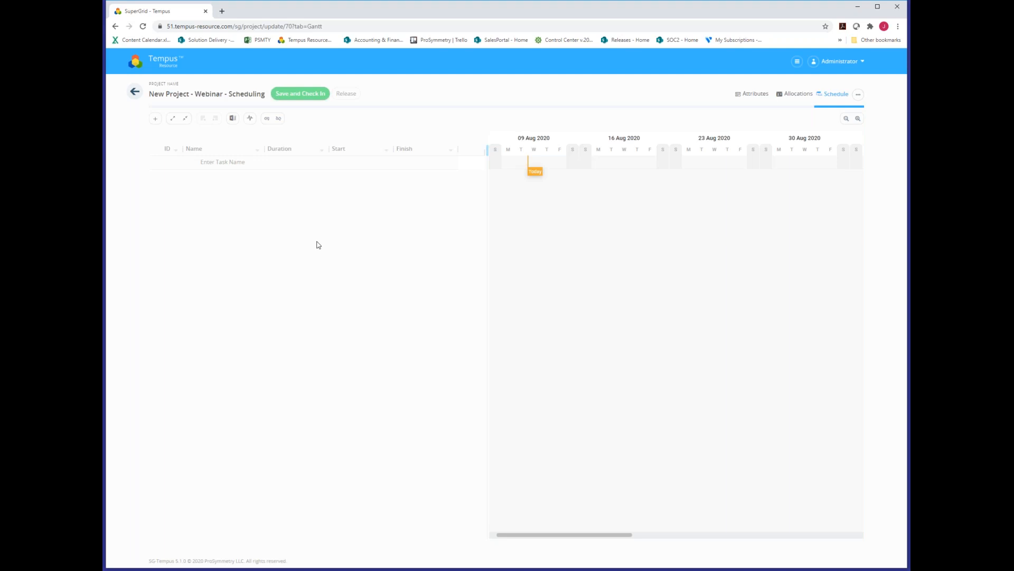
- Add a first task named Summary directly in the schedule grid
click(206, 165)
click(205, 166)
text(Summary)
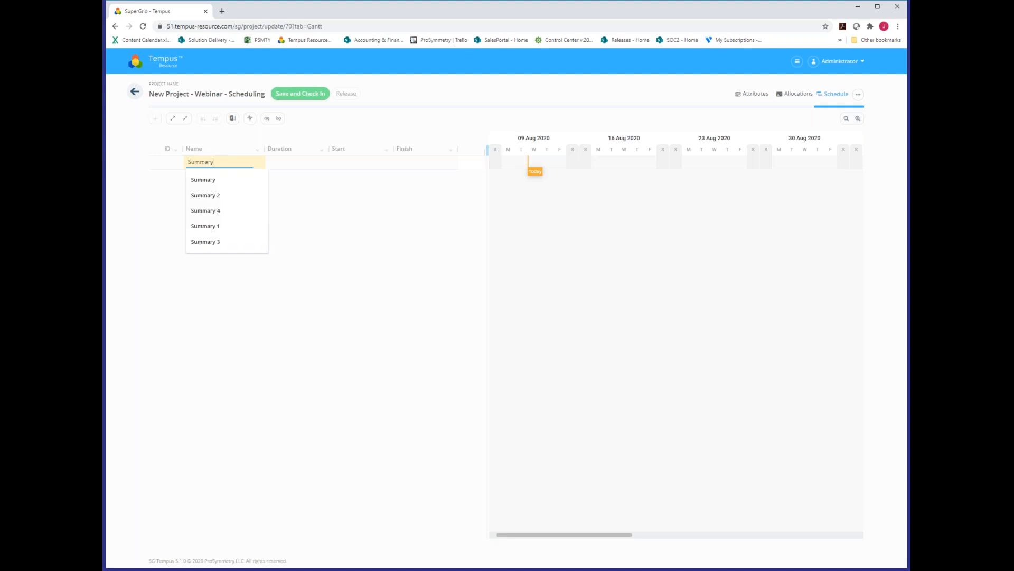
key(Return)
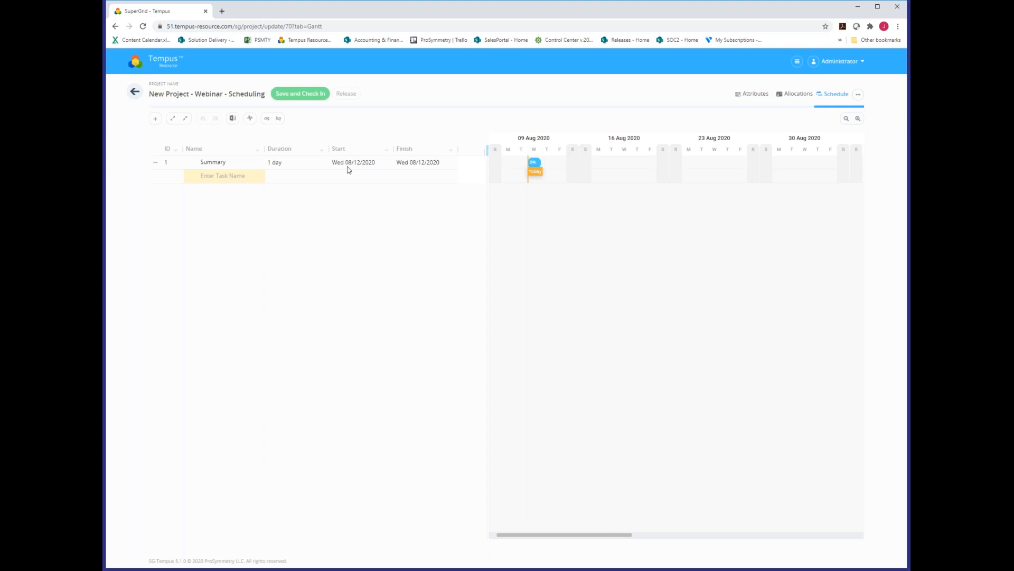
- Add five tasks named Task 1 through Task 5 in the schedule grid below Summary
mouse_move(487, 152)
mouse_down()
mouse_move(575, 151)
mouse_move(507, 154)
mouse_up()
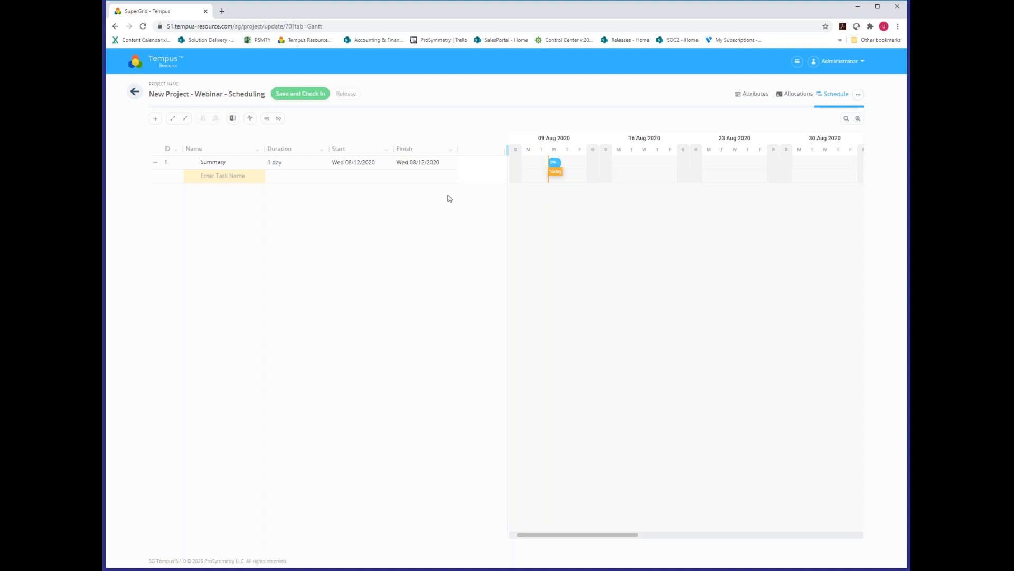
text(Task 1)
key(Return)
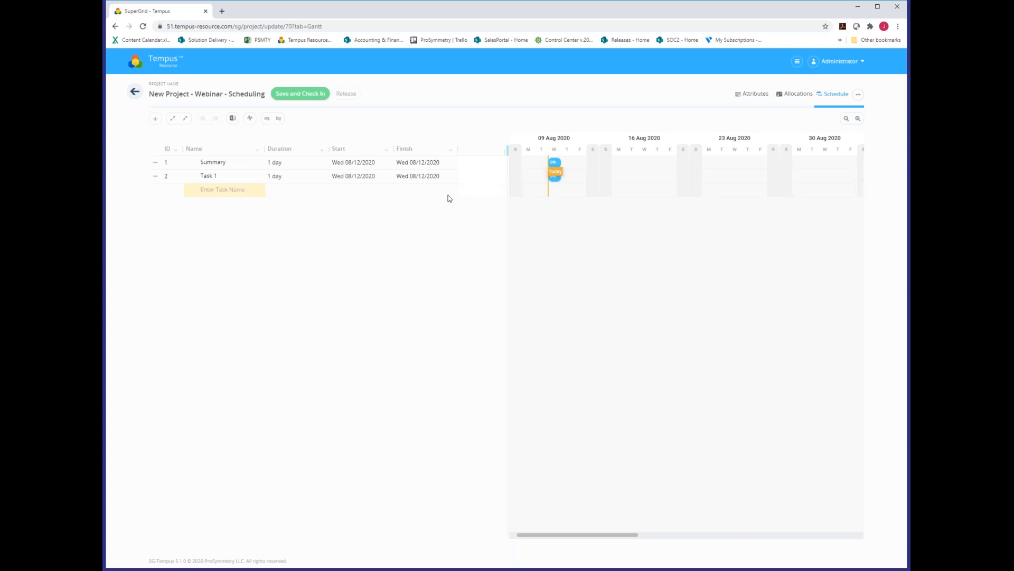
text(Task 2)
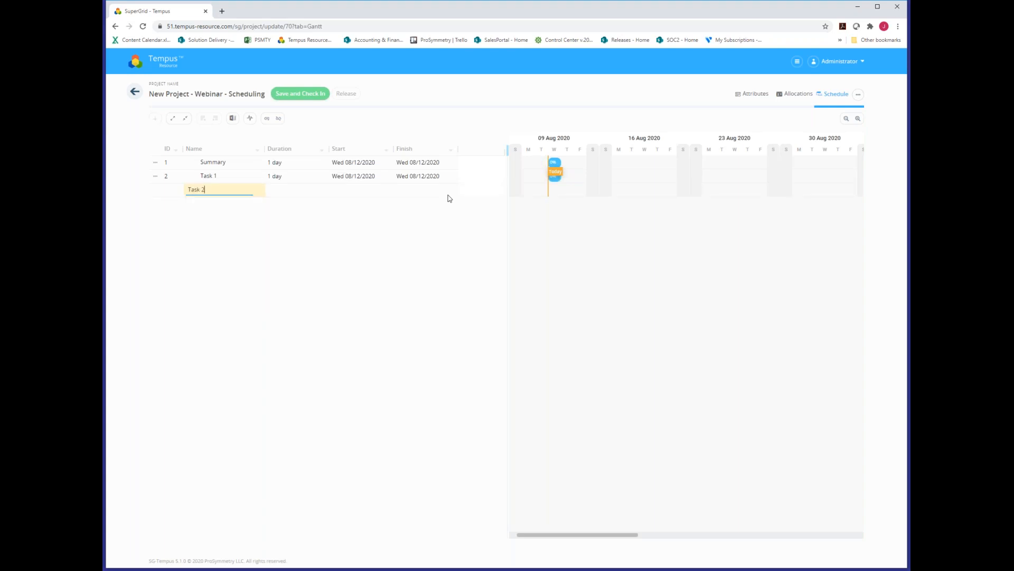
key(Return)
text(Tas)
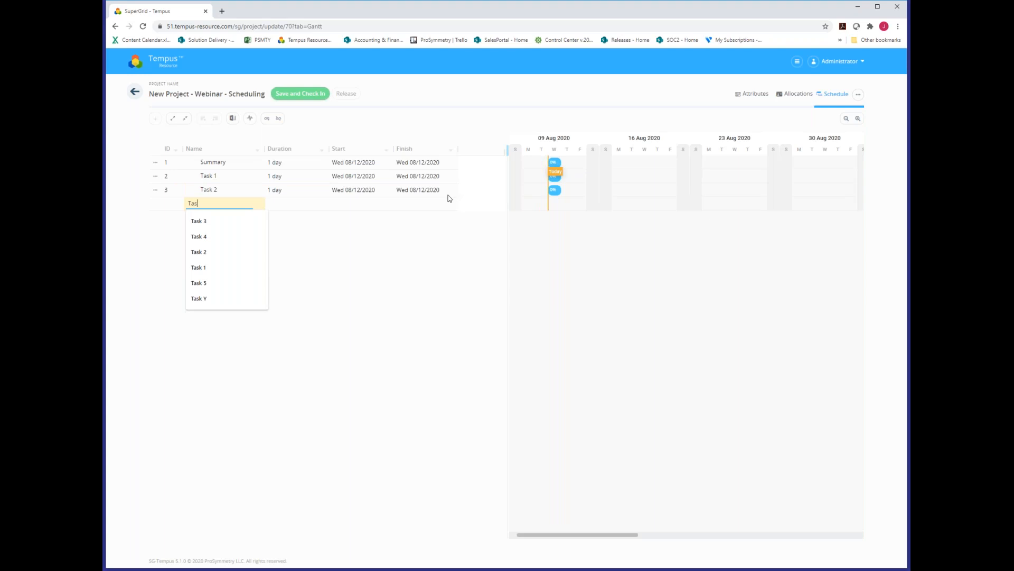
text(k 3)
key(Return)
text(Task 4)
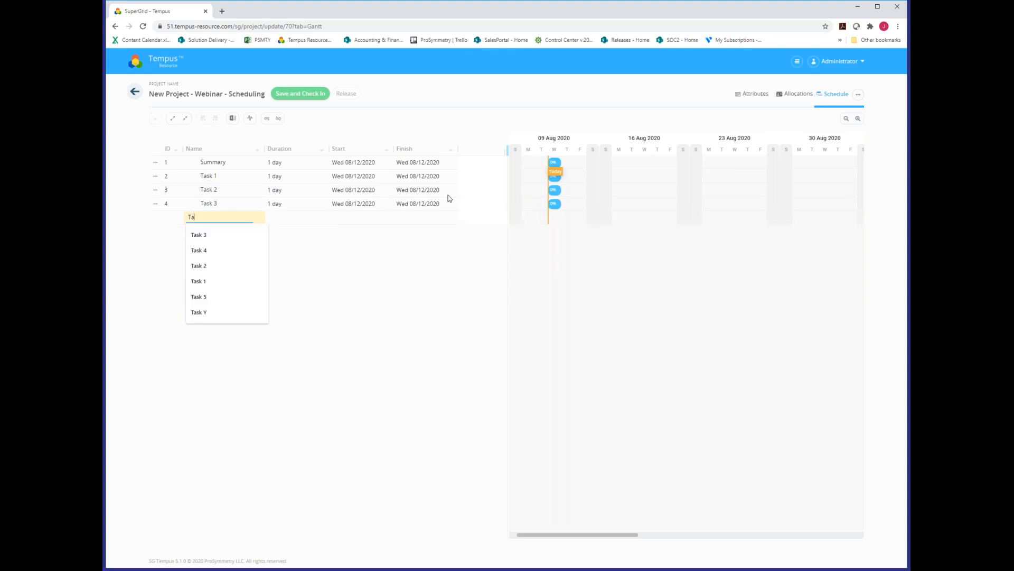
text(ask 4)
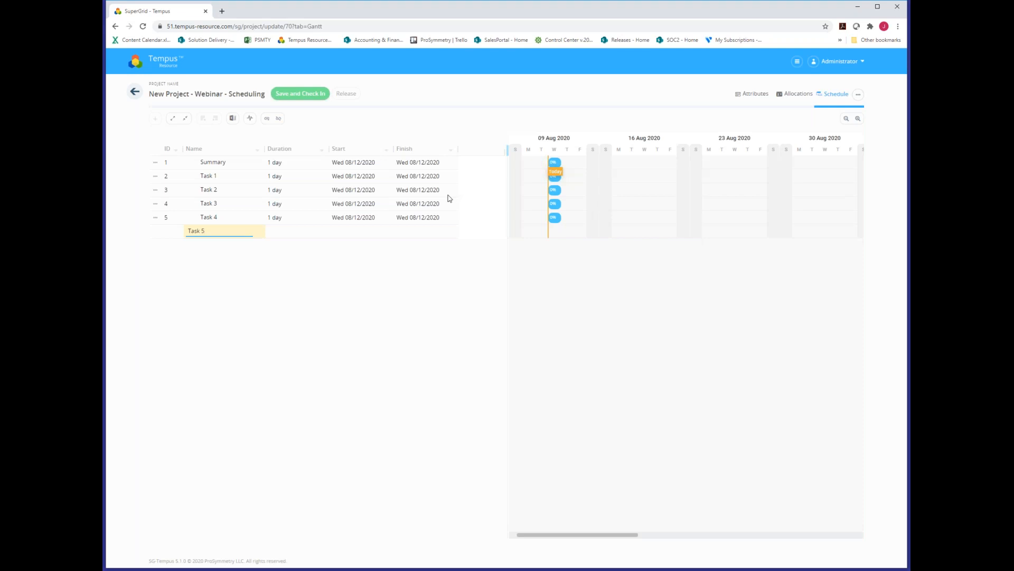
key(Return)
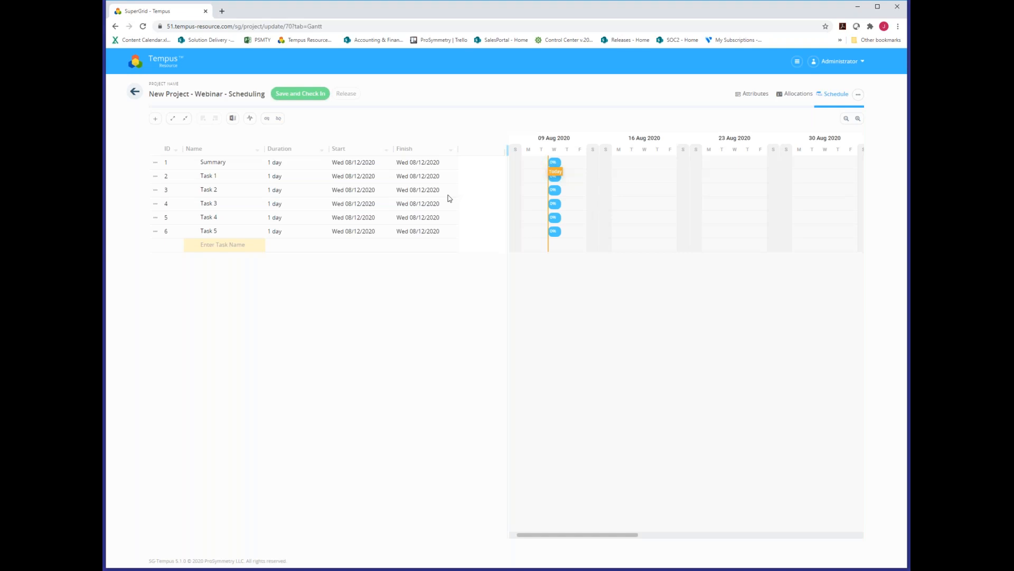
- Indent Task 1 through Task 5 together so they become subtasks of Summary
key(Up)
key(Up)
key(Up)
key(Up)
key(Up)
key(Up)
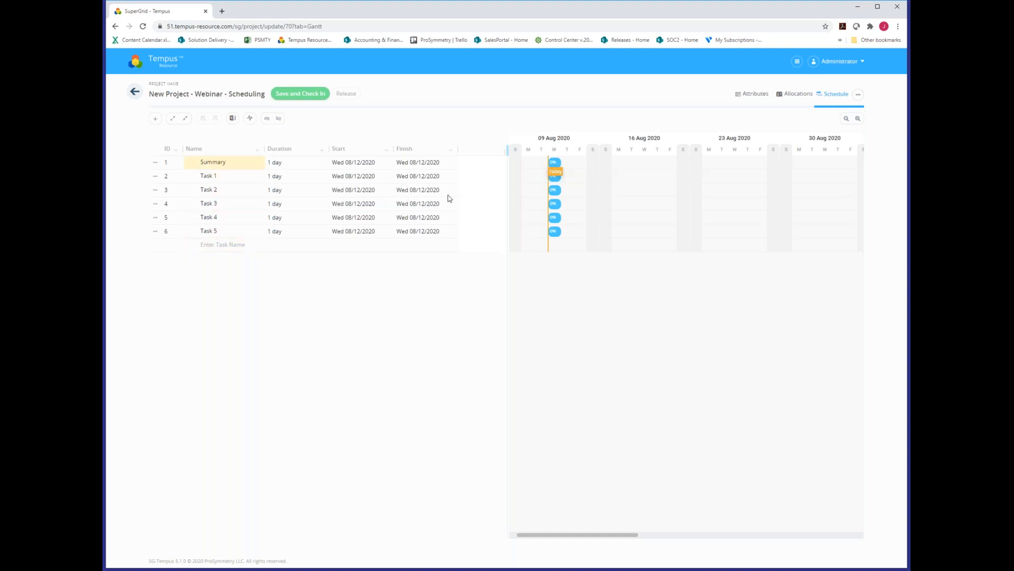
key(Down)
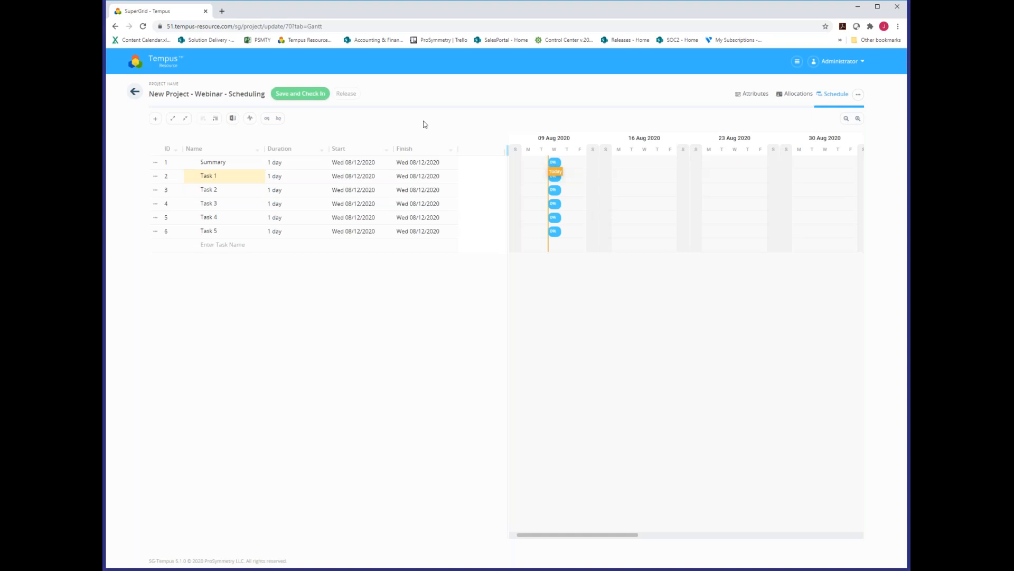
key(shift+Down)
key(shift+Down)
key(shift+Down)
key(shift+Down)
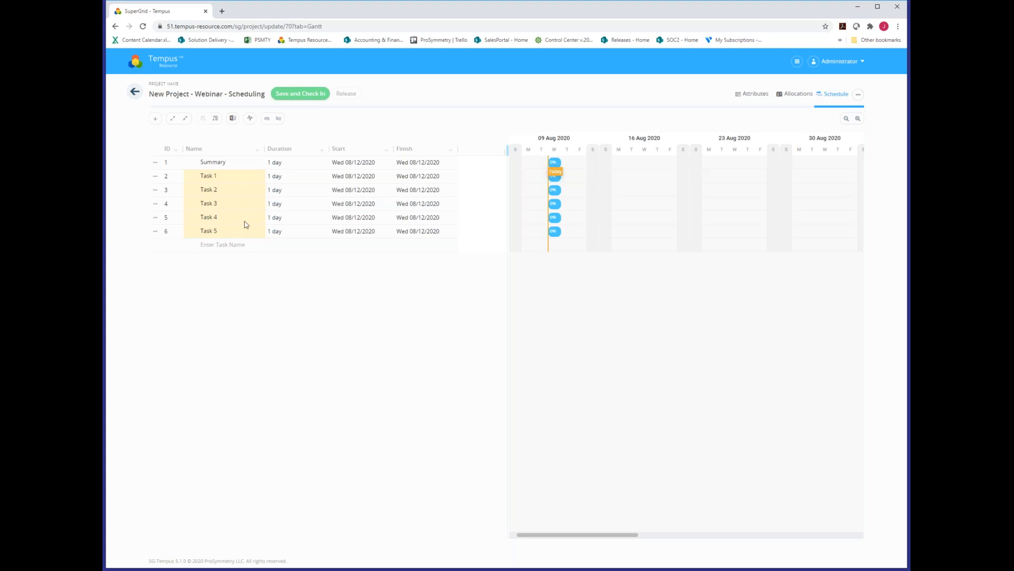
click(216, 119)
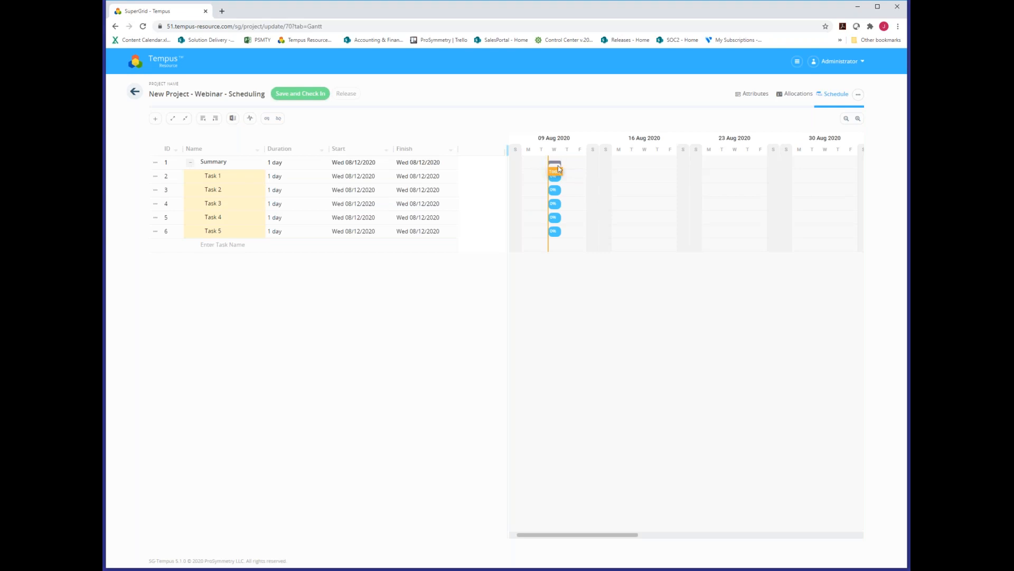
mouse_move(558, 168)
- Try indenting Task 4 and Task 5 beneath Task 3, and outdent them back to the level of Task 3
click(242, 216)
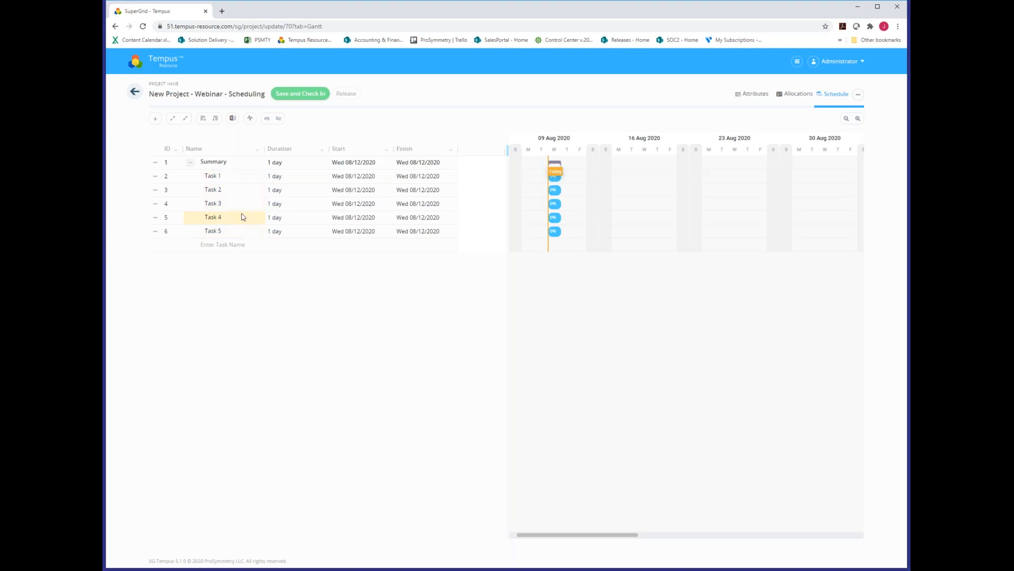
key(shift+Down)
click(216, 119)
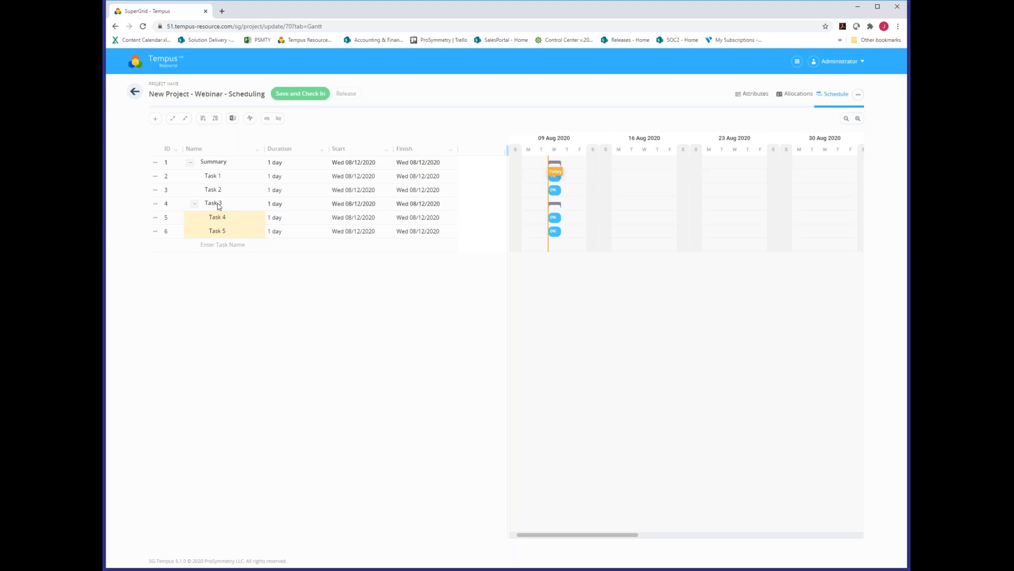
click(205, 123)
- Add a task named Milestone as a subtask of Summary and set its duration to 0 days
click(220, 246)
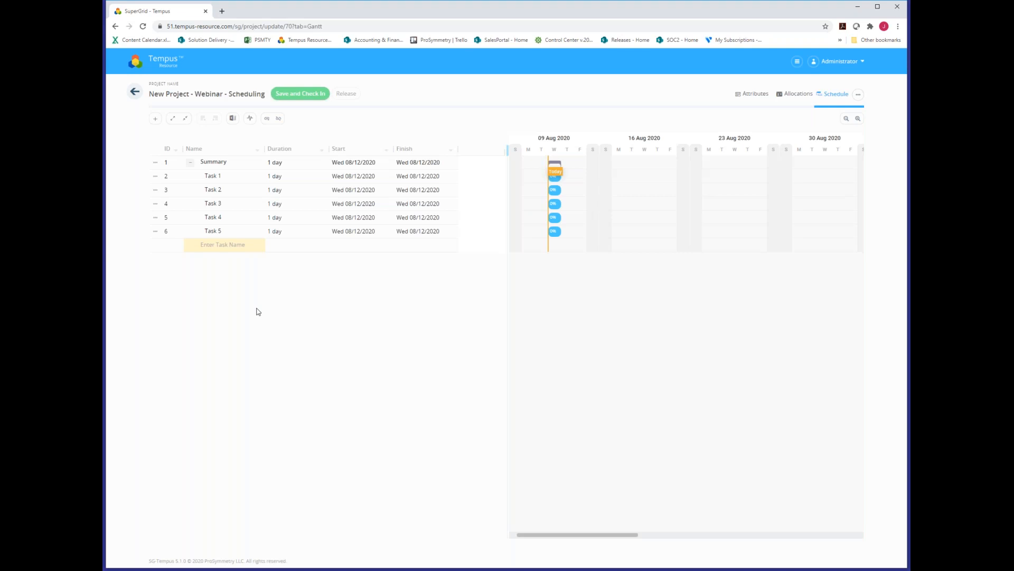
text(Milestone)
key(Return)
key(Up)
click(216, 119)
click(291, 247)
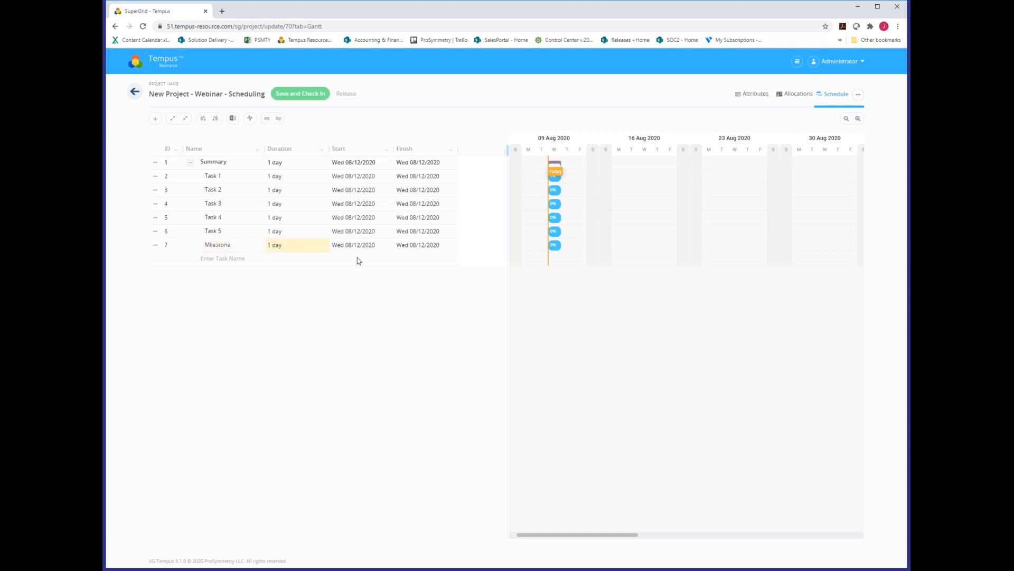
text(0)
key(Return)
- Set the duration of Task 1 to 5 days in the schedule grid
click(291, 178)
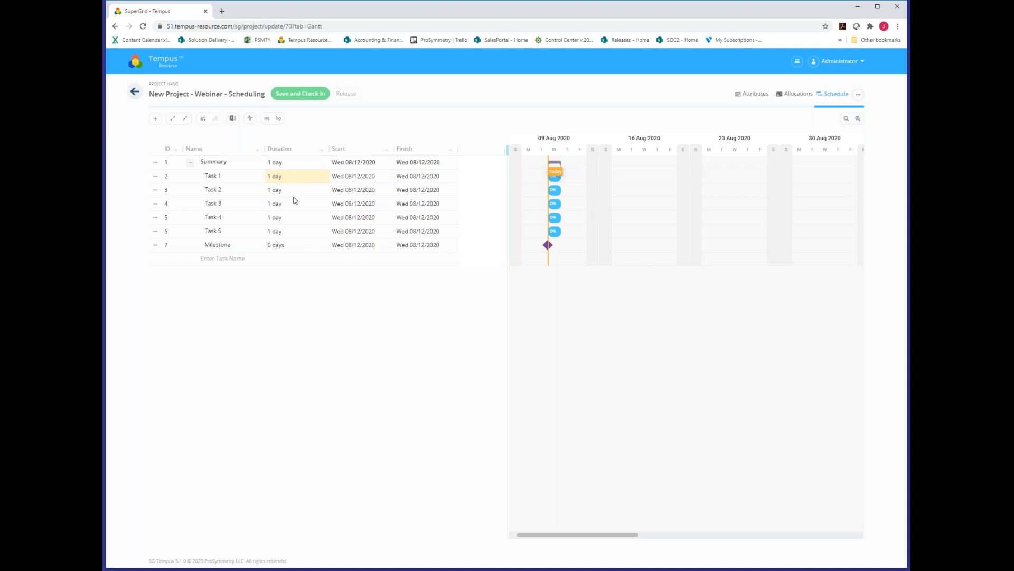
key(Down)
key(Up)
text(5)
key(Return)
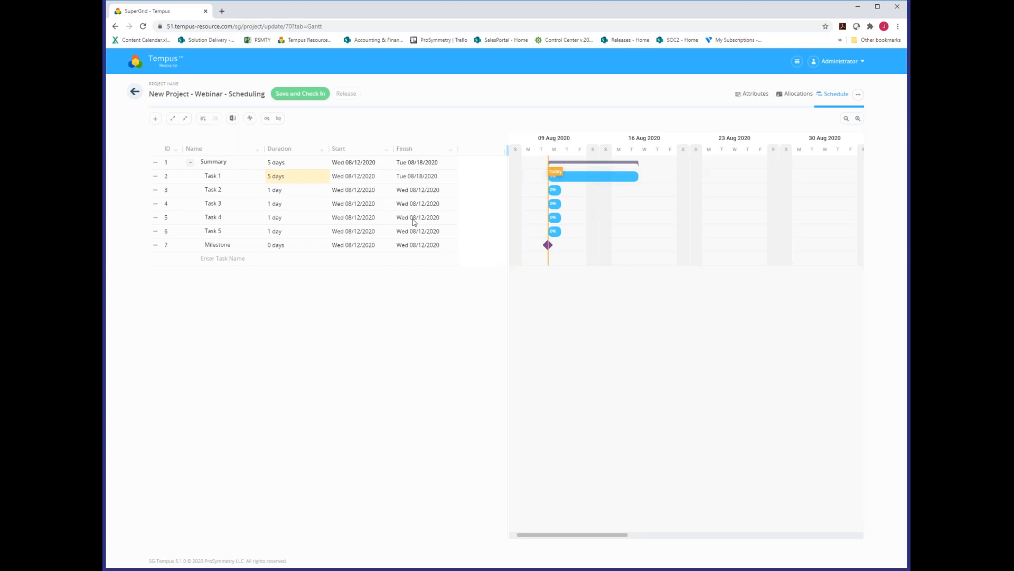
- Set the durations of Task 2 to 4 days, Task 3 to 3 days and Task 4 to 2 days
key(Down)
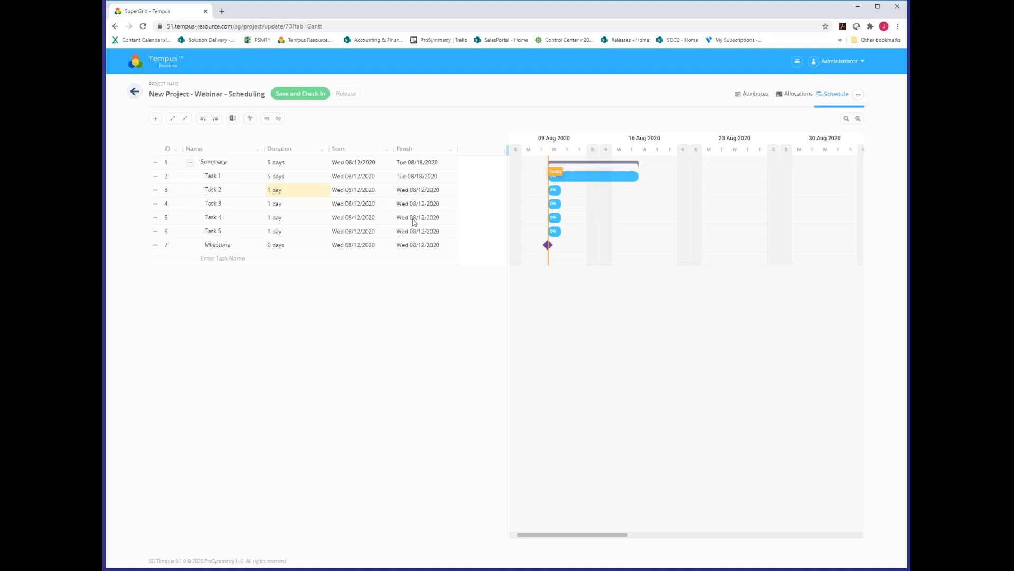
text(4)
key(Return)
key(Down)
text(3)
key(Return)
key(Down)
text(2)
key(Return)
key(Down)
key(Up)
key(Up)
key(Up)
key(Up)
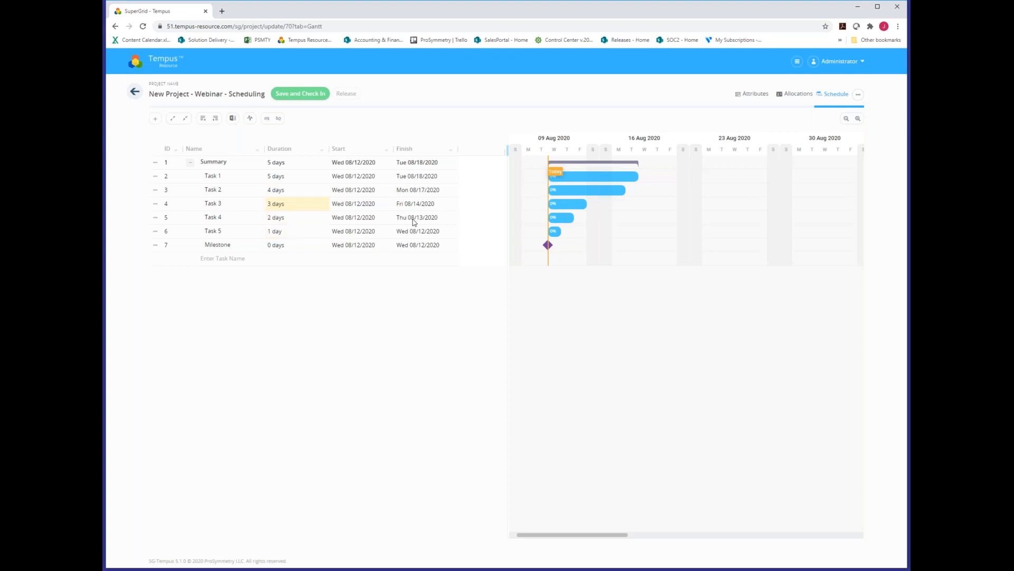
key(Down)
key(Down)
key(Down)
key(Up)
key(Up)
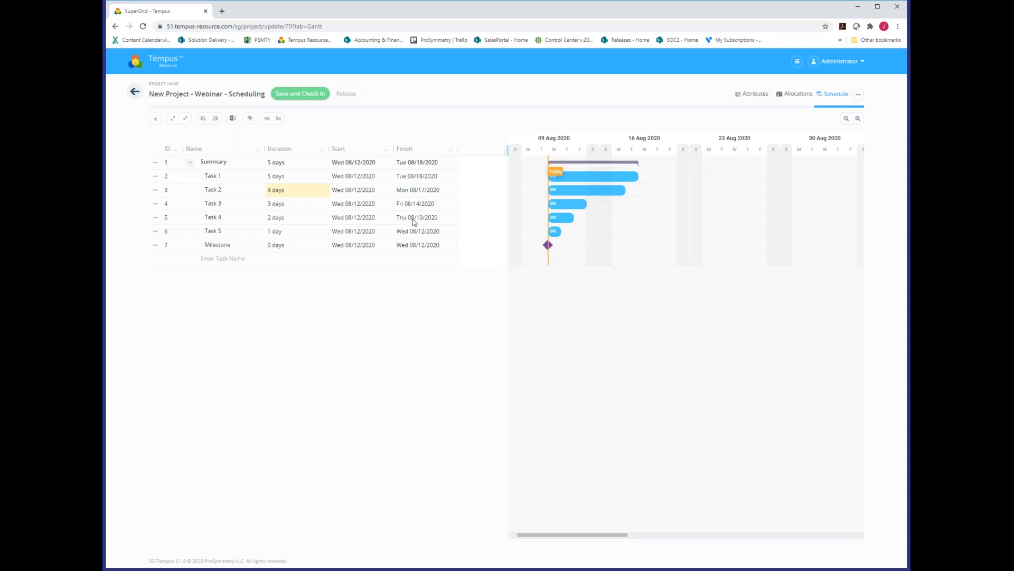
key(Up)
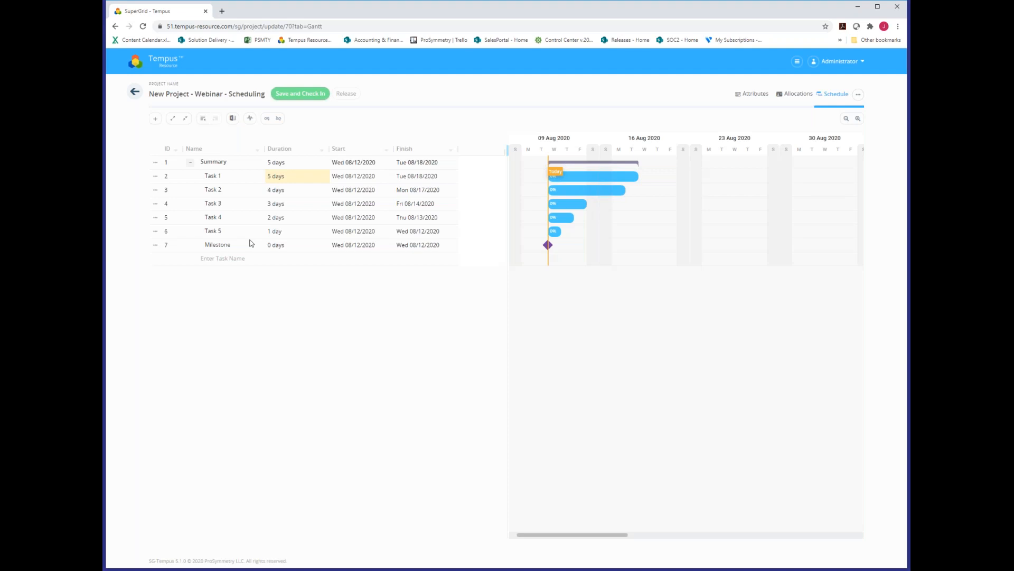
- Show the Predecessors column in the schedule grid and widen the grid area so the whole column fits
click(321, 150)
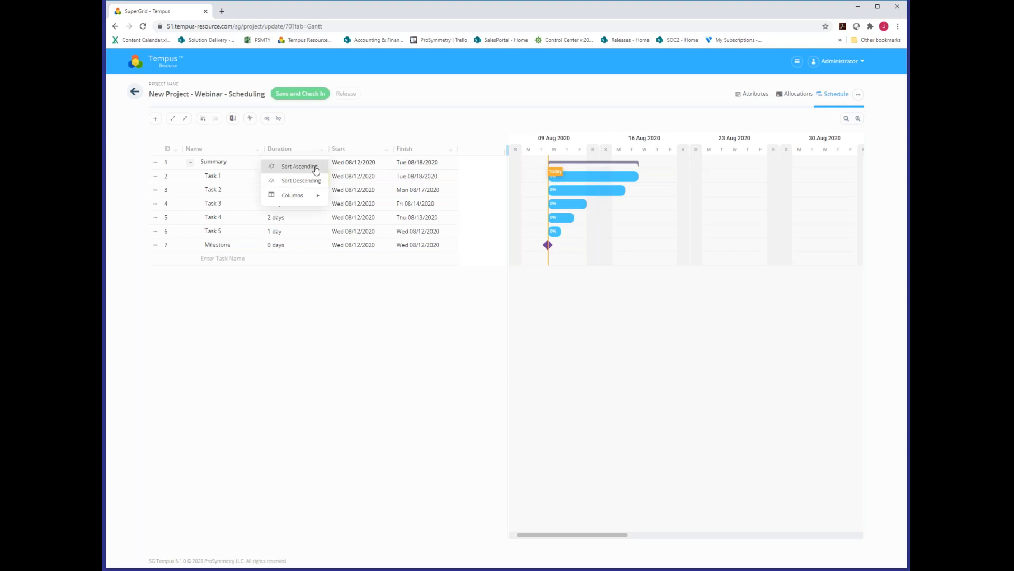
mouse_move(316, 197)
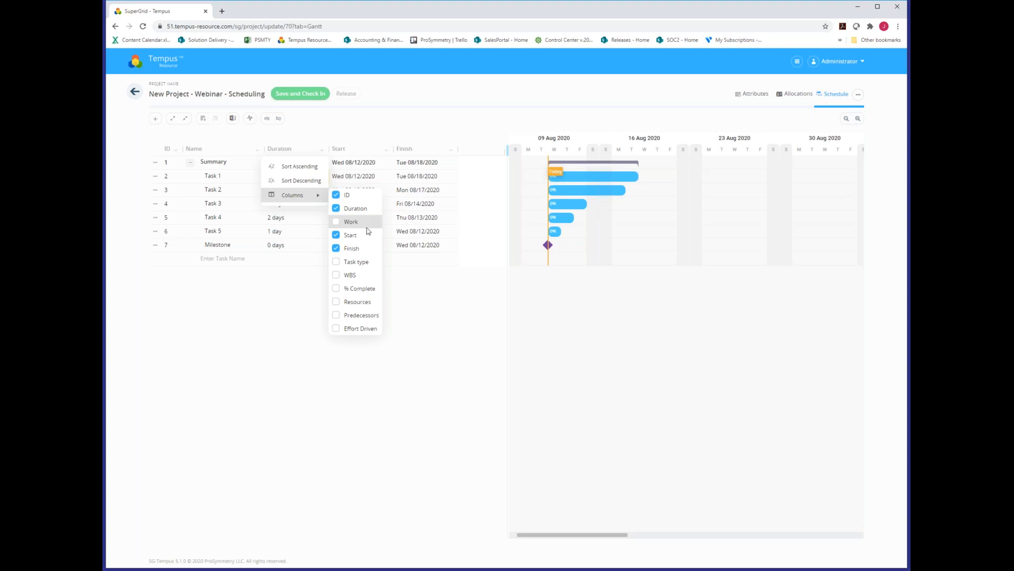
click(336, 315)
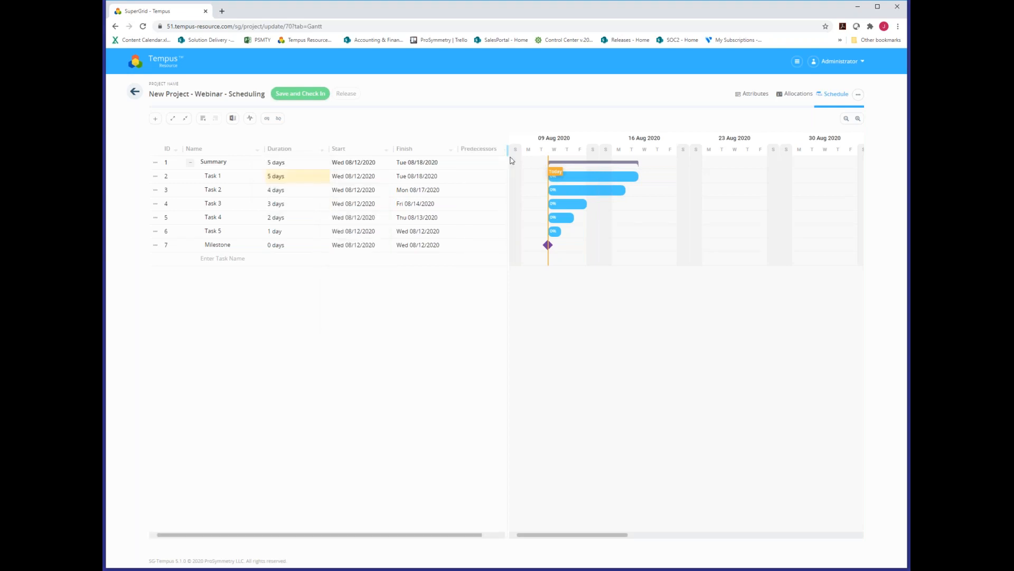
drag(511, 157, 561, 157)
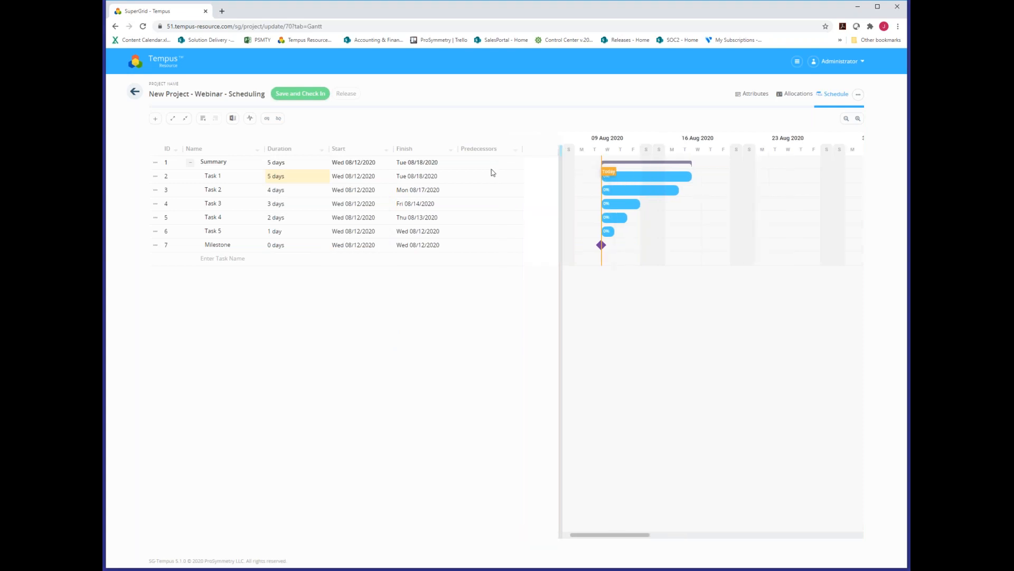
click(481, 178)
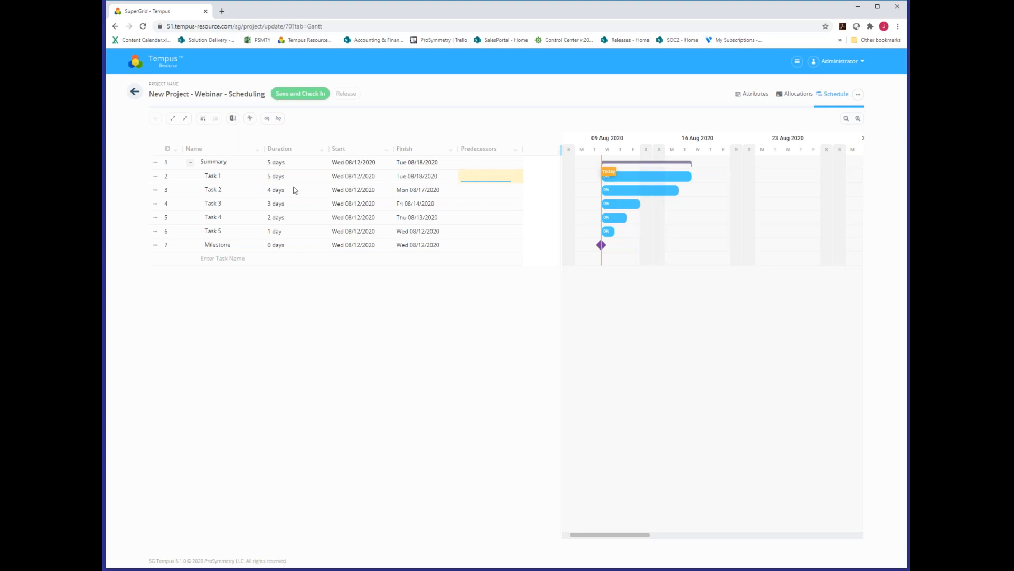
click(367, 296)
- Link Task 1, Task 2 and Task 3 in sequence as dependent tasks
click(230, 181)
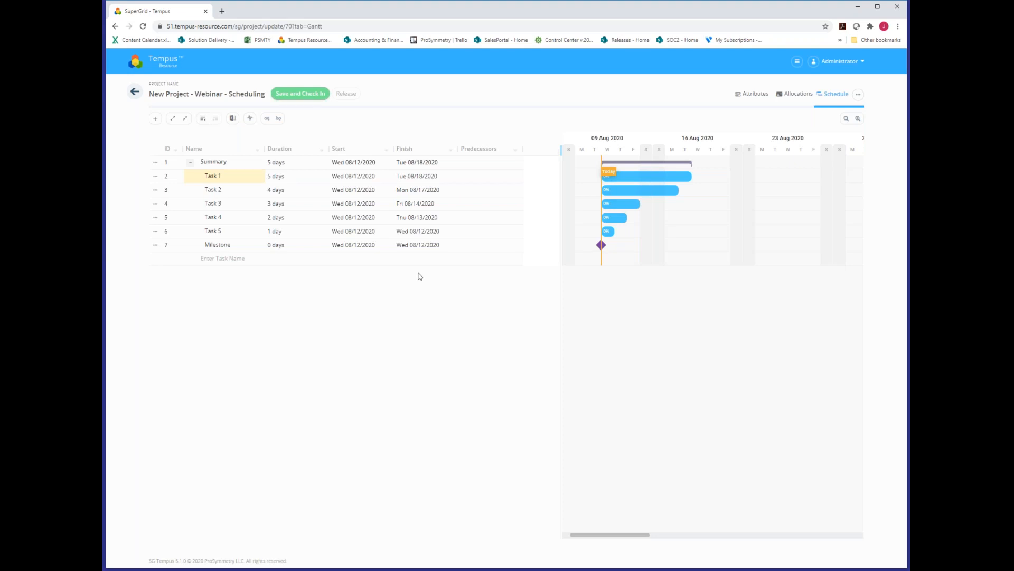
key(shift+Down)
key(shift+Down)
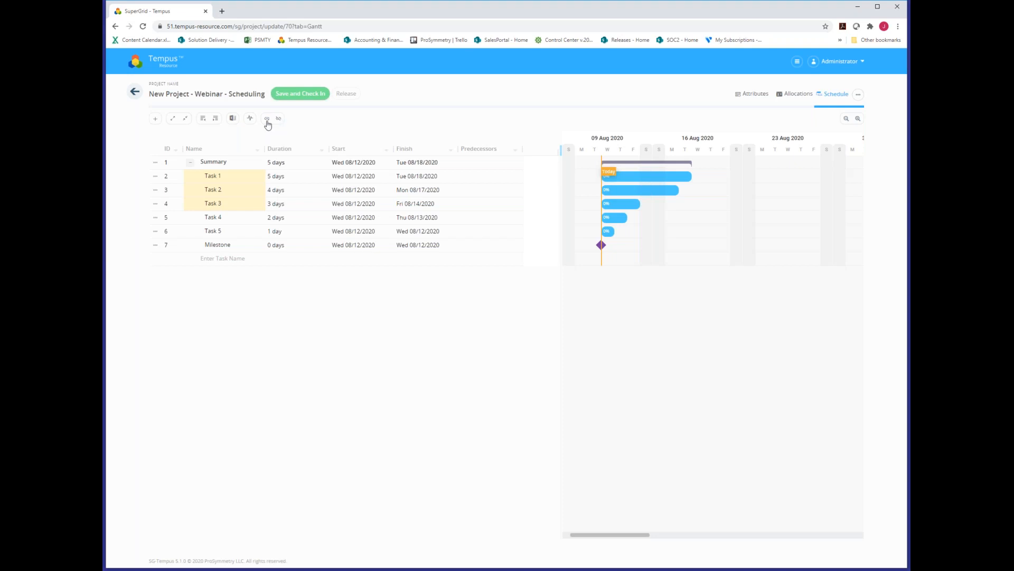
click(267, 119)
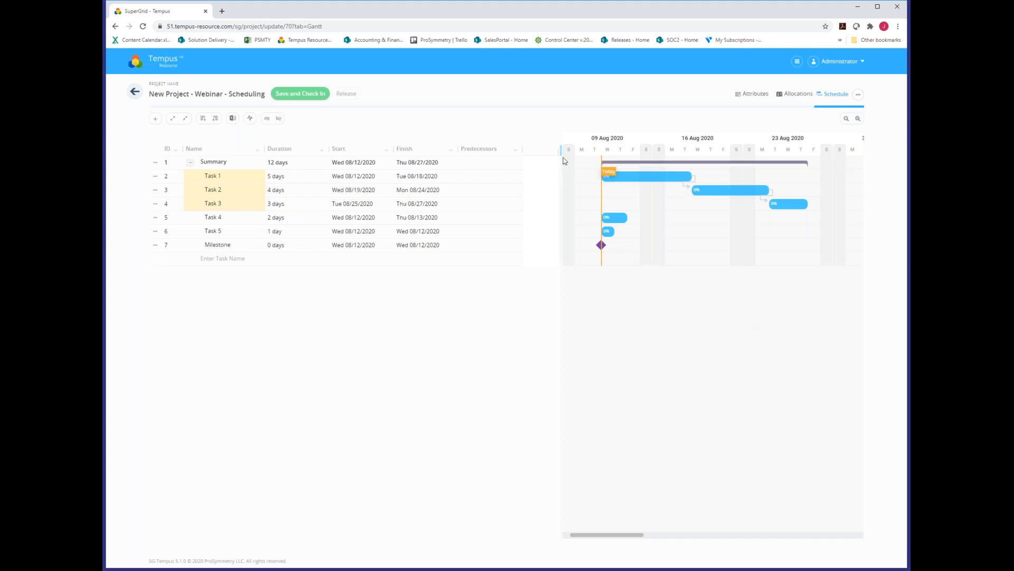
- Link the finish of Task 3 to the start of Task 4 directly on the Gantt chart
drag(559, 152, 340, 152)
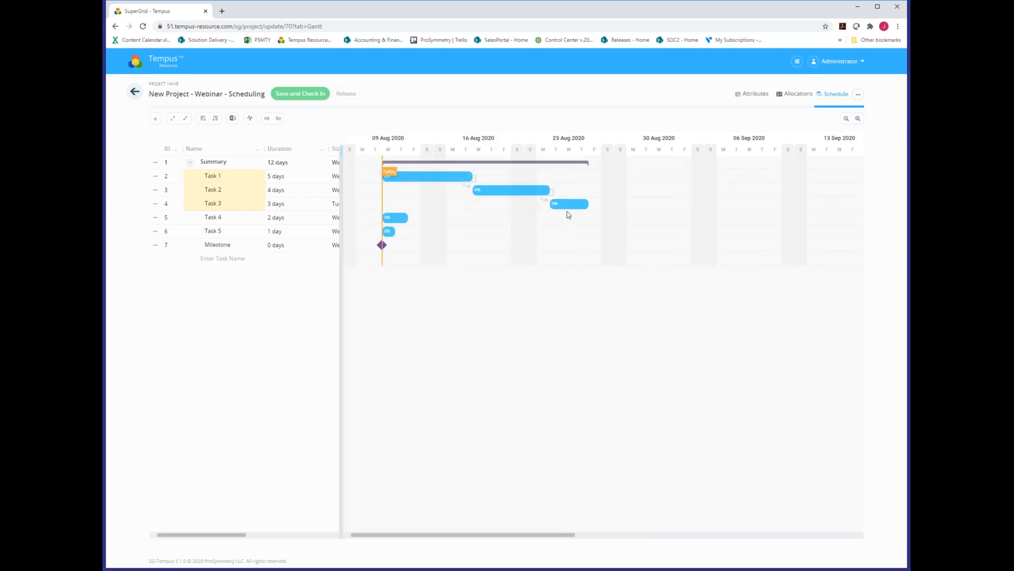
mouse_move(567, 203)
mouse_move(484, 188)
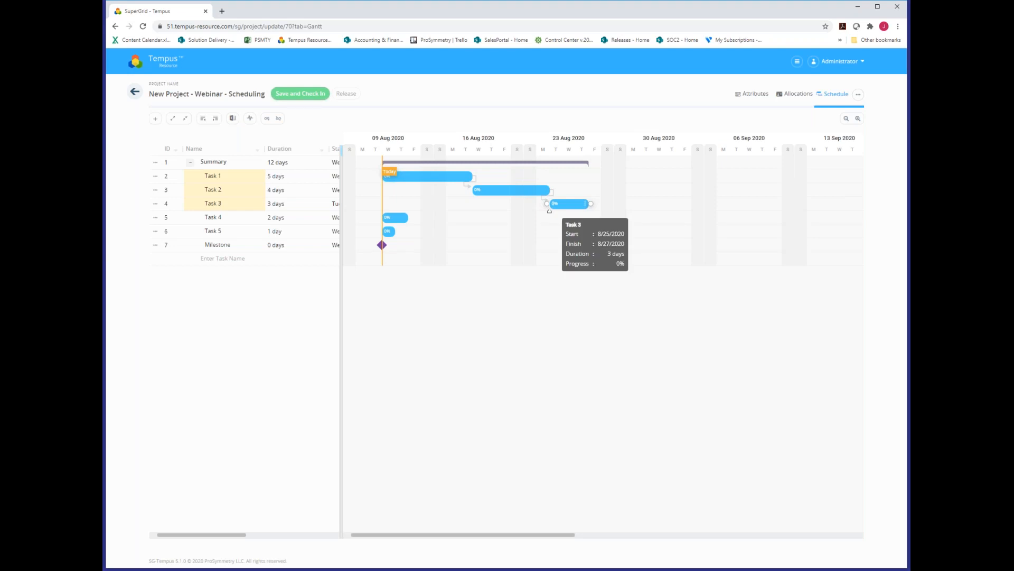
mouse_move(572, 203)
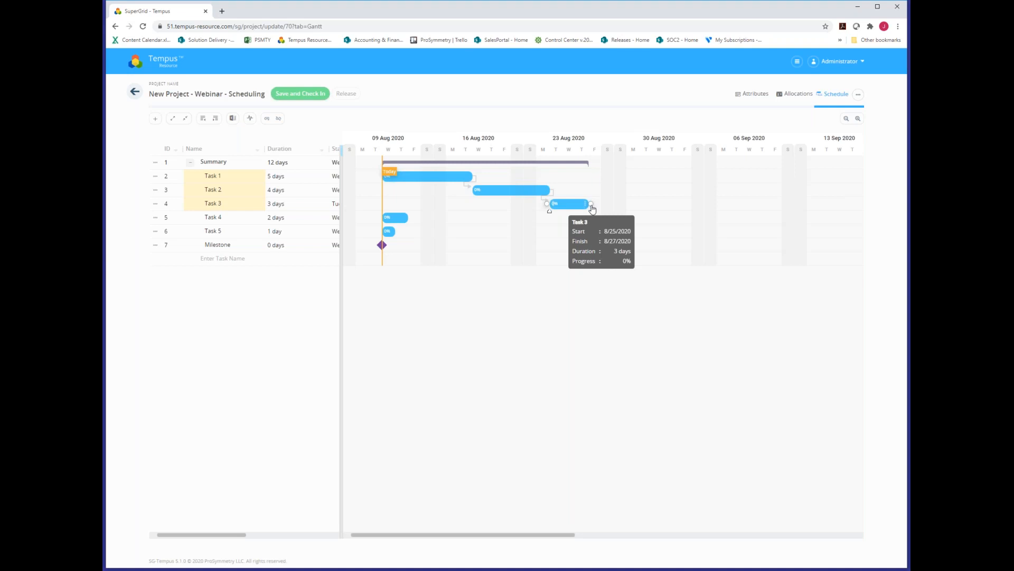
drag(591, 205, 383, 220)
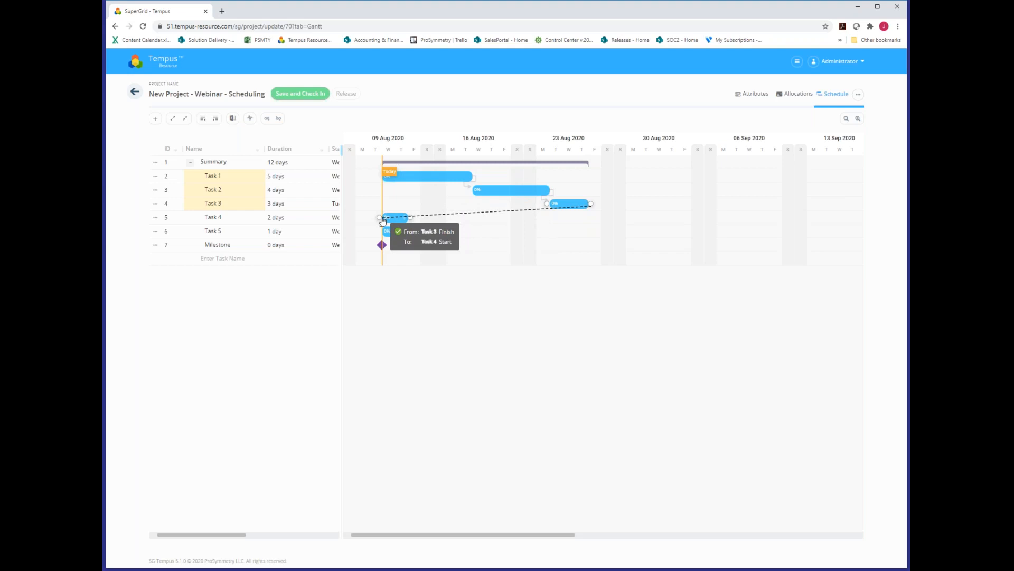
drag(382, 220, 382, 221)
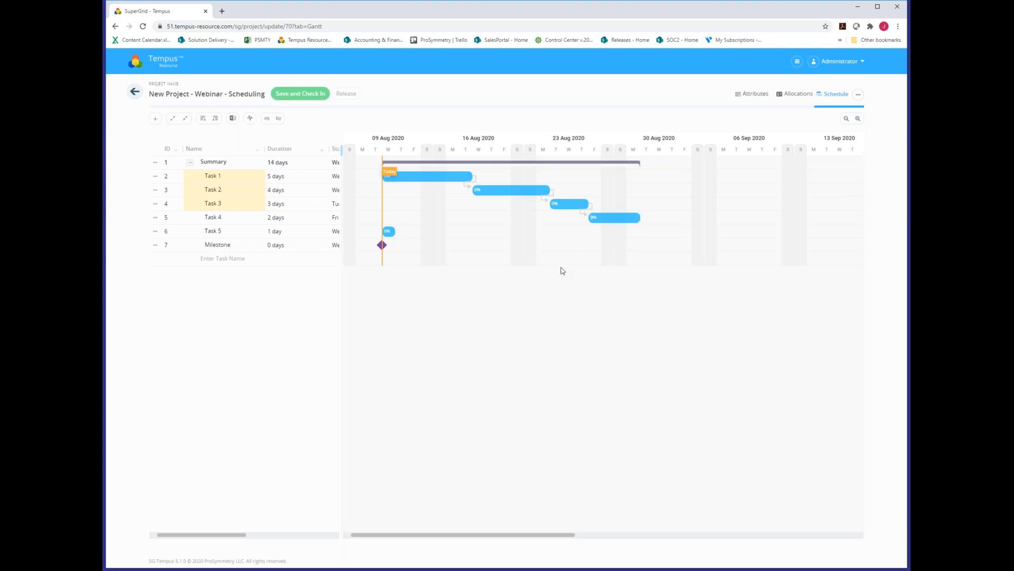
- Widen the grid area and link Task 4, Task 5 and the Milestone in sequence as dependent tasks
drag(342, 203, 510, 190)
click(235, 220)
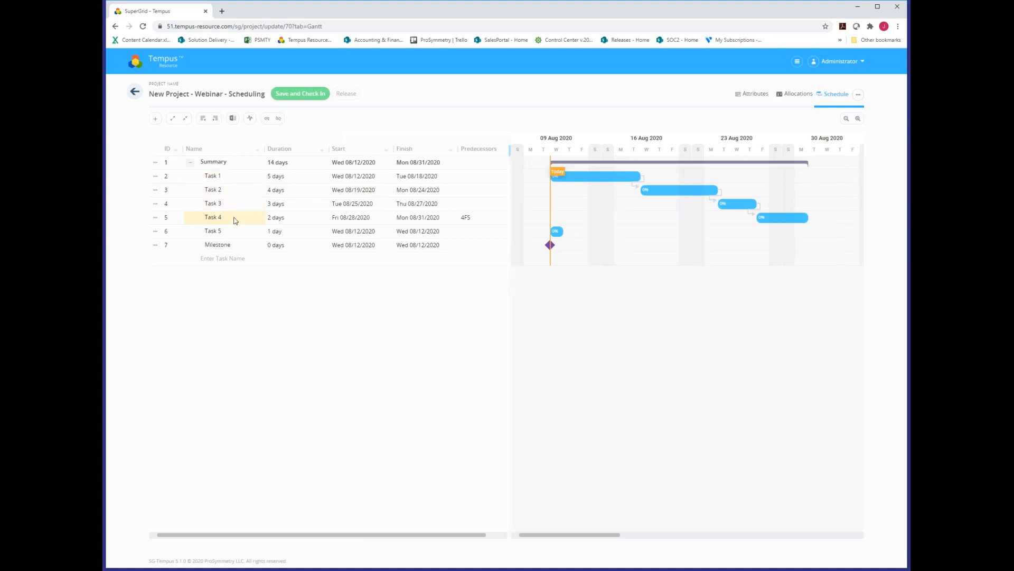
key(shift+Down)
key(shift+Down)
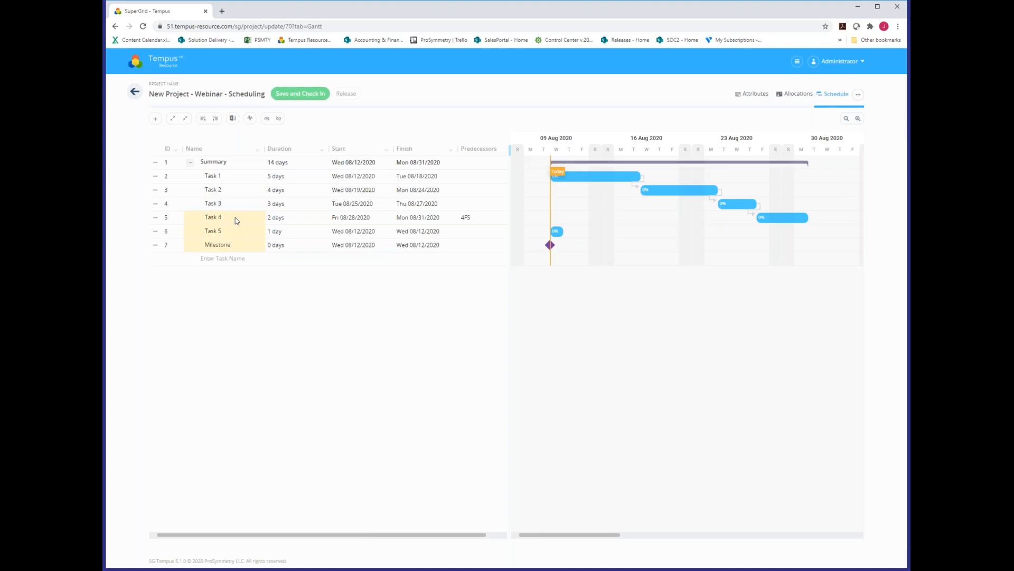
click(267, 118)
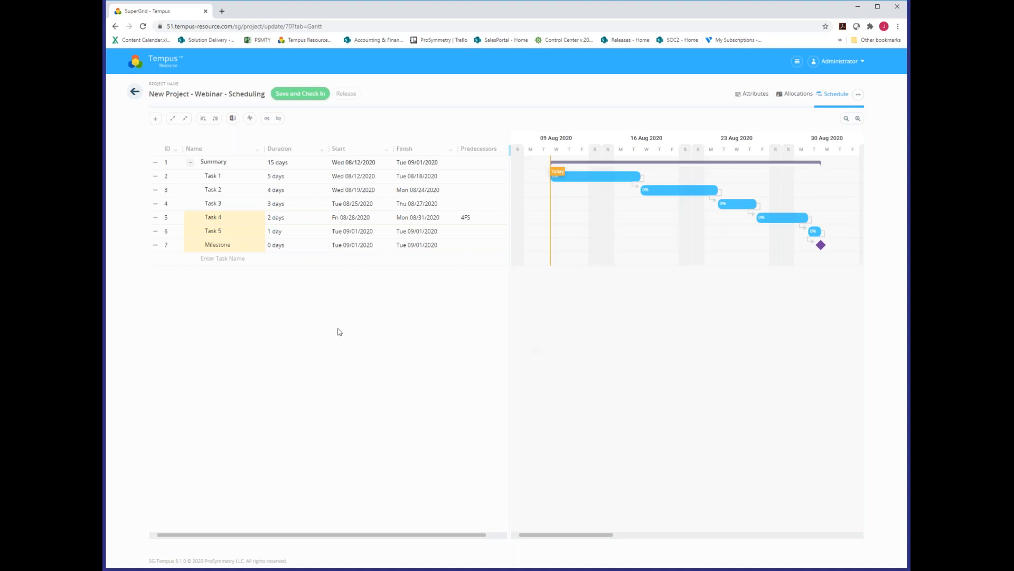
- Turn the critical path display on and off, and collapse and re-expand the subtasks under Summary
click(250, 123)
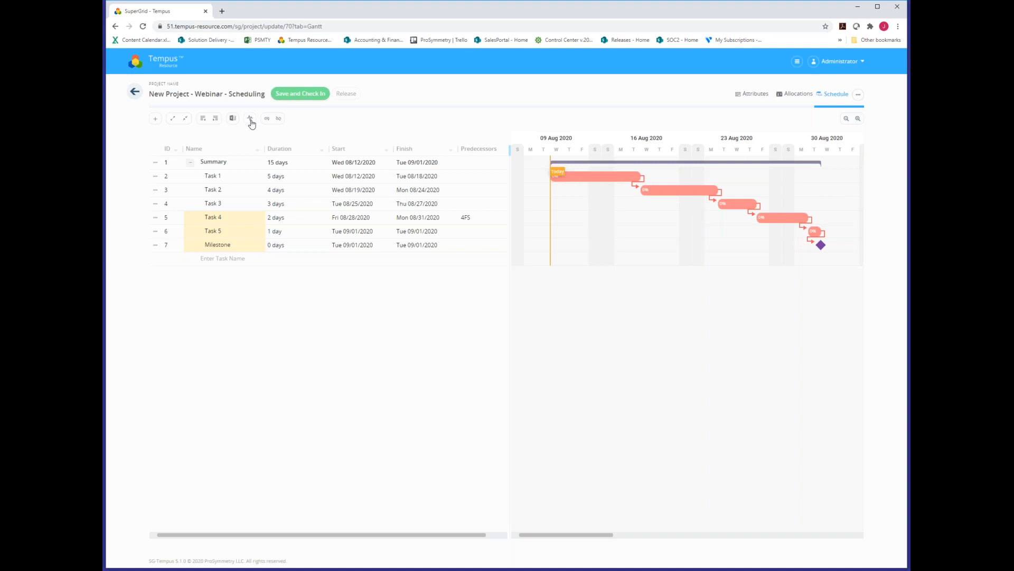
click(252, 122)
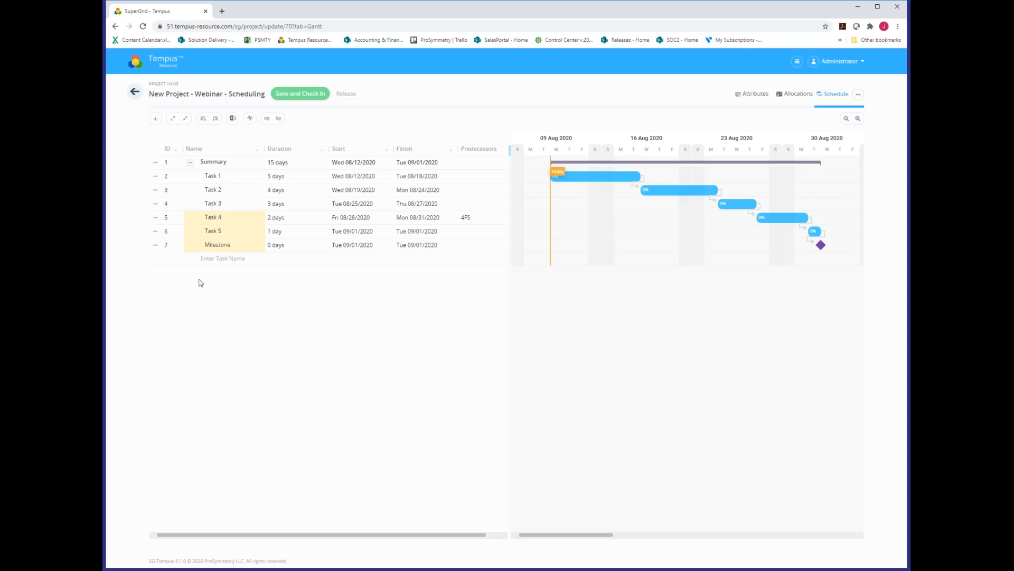
click(191, 165)
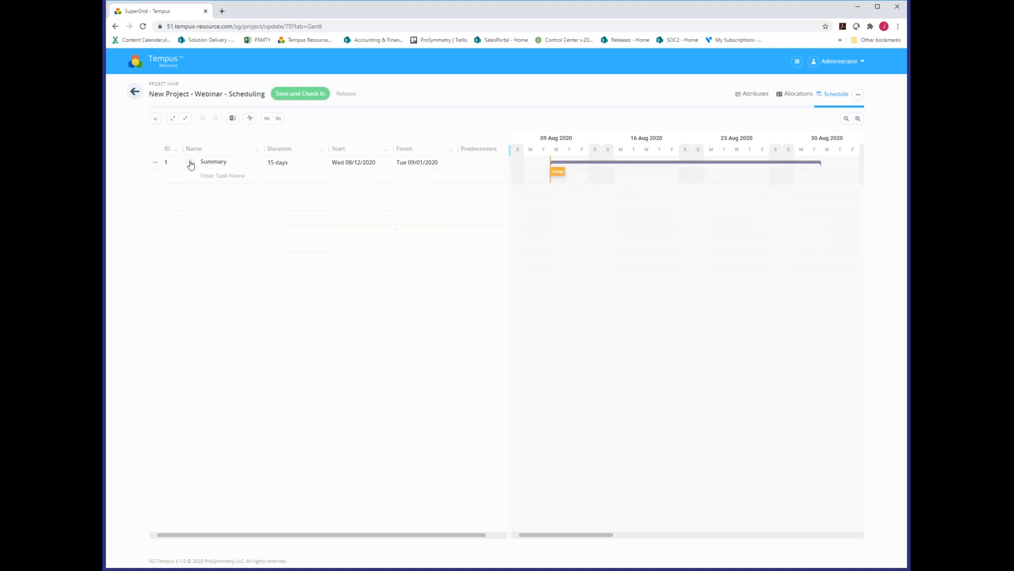
click(191, 165)
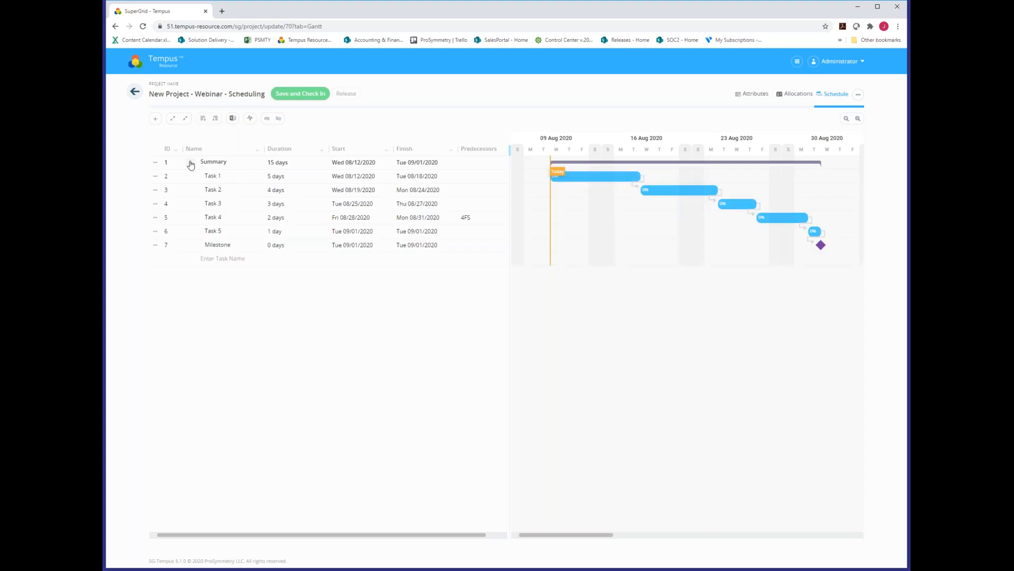
click(186, 119)
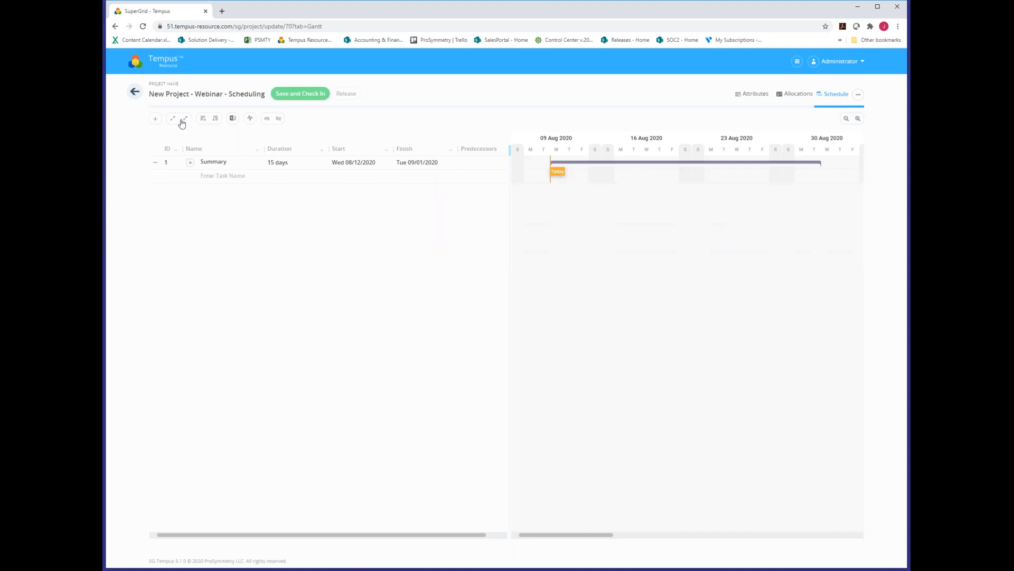
click(174, 119)
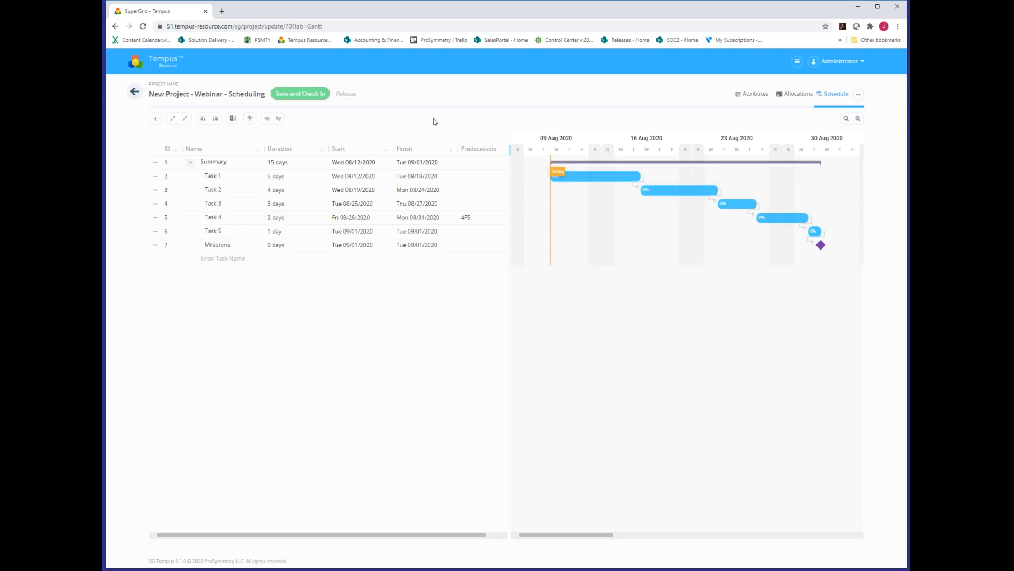
- Narrow the grid area and zoom the Gantt timeline out to the monthly scale and back to the weekly scale
drag(509, 150, 373, 150)
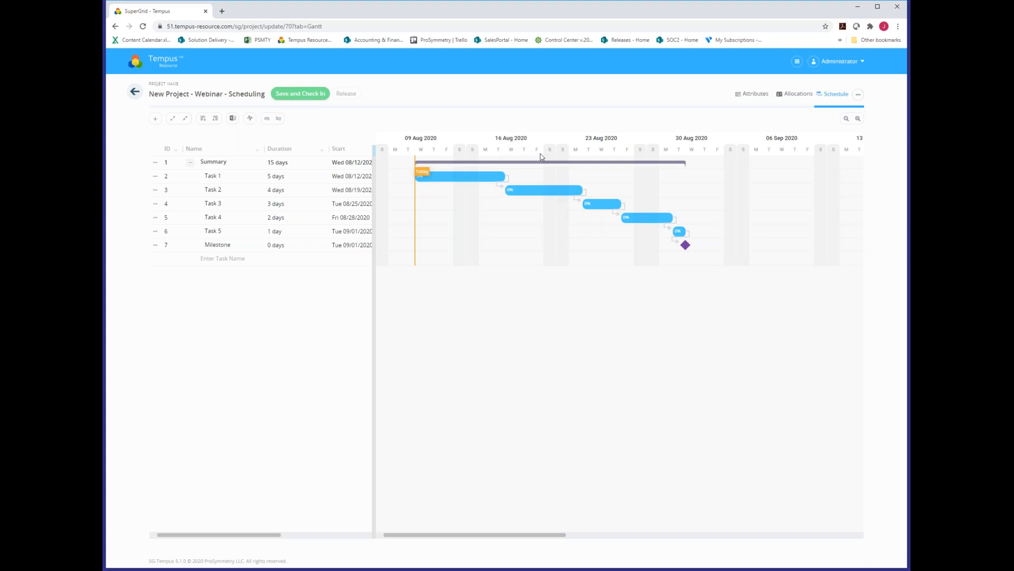
click(847, 119)
click(858, 119)
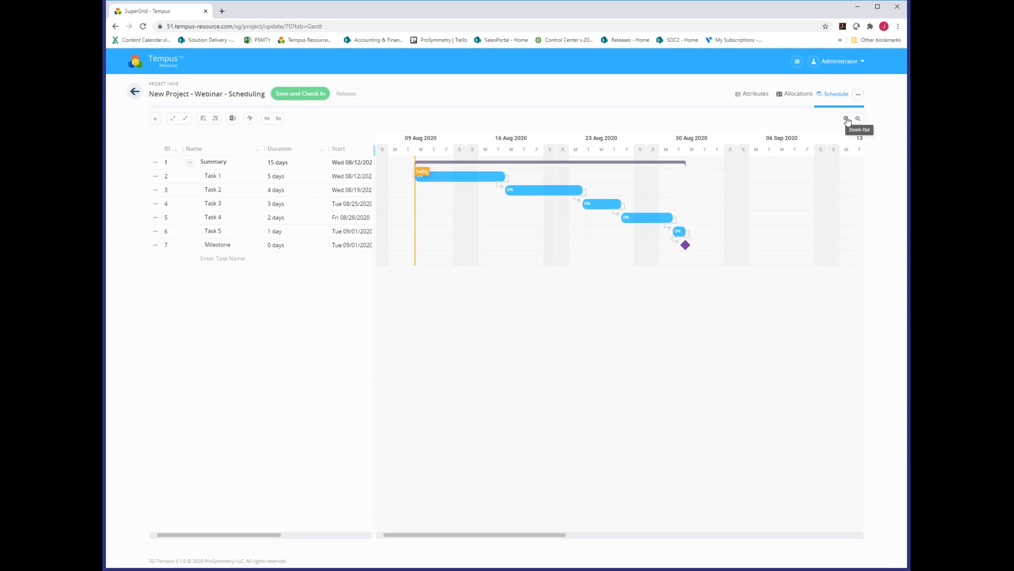
click(847, 119)
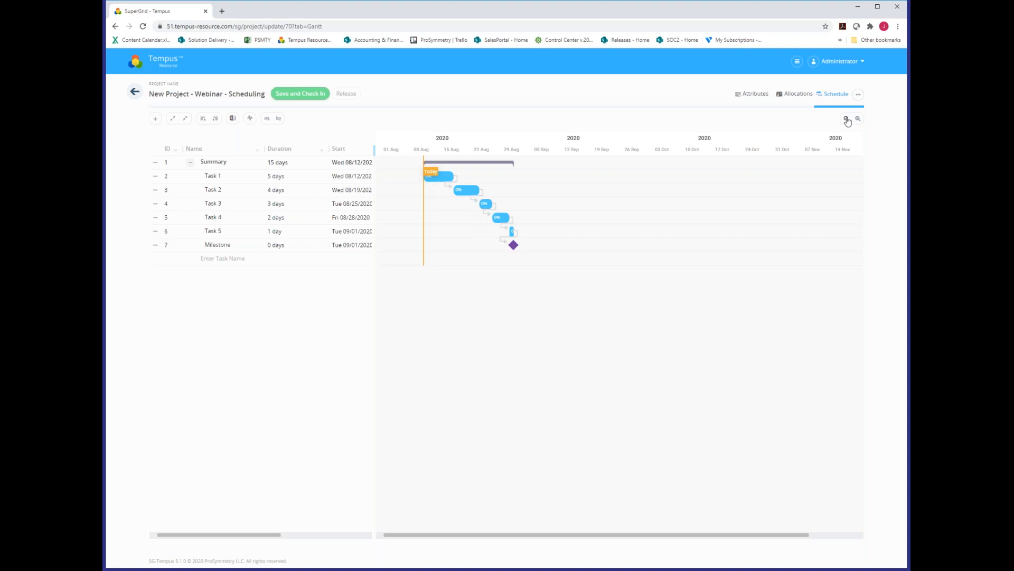
click(847, 119)
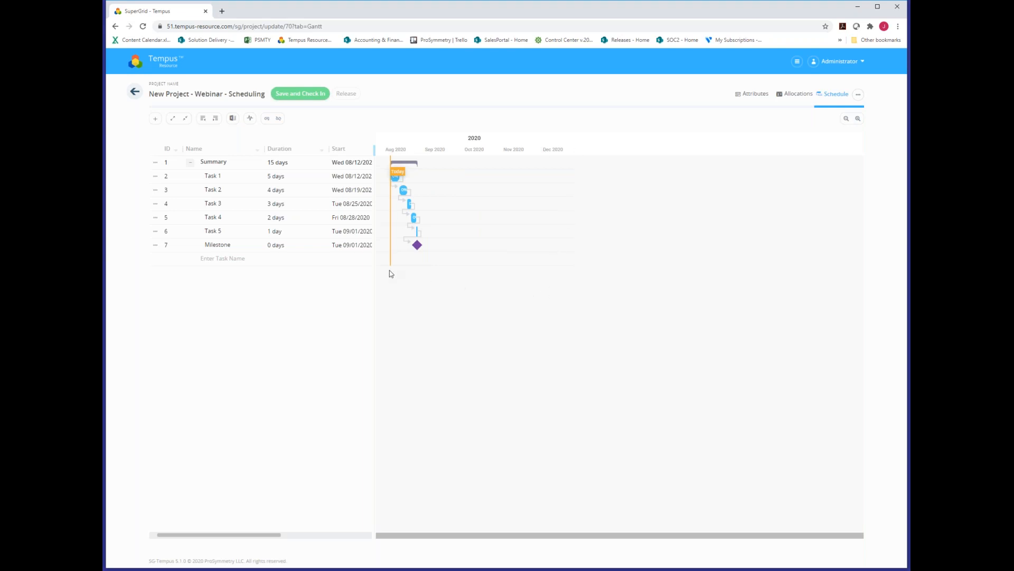
click(857, 120)
click(857, 120)
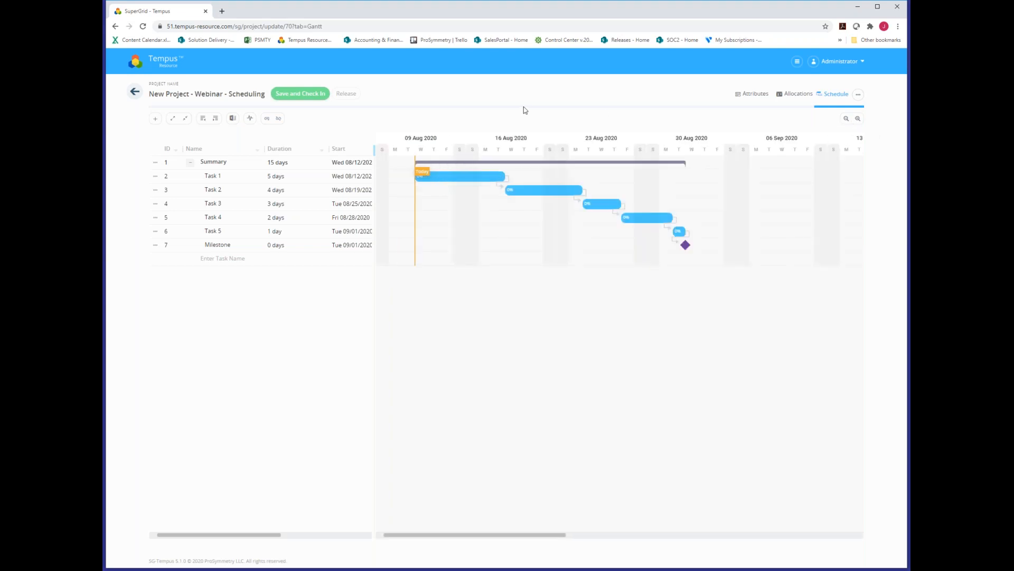
- Save and check in the schedule, with the grid area widened to fit the Predecessors column
drag(376, 150, 462, 150)
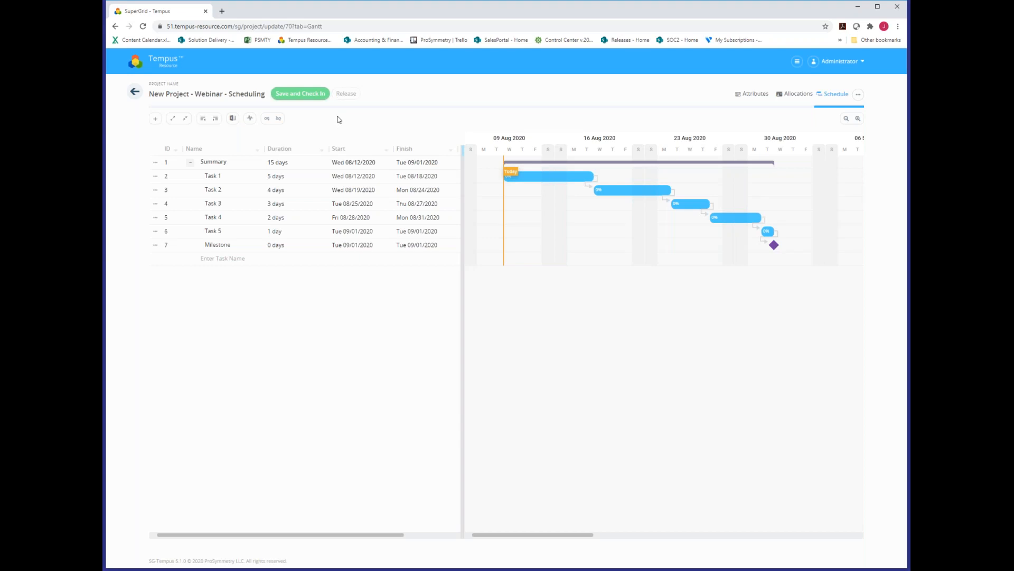
click(305, 99)
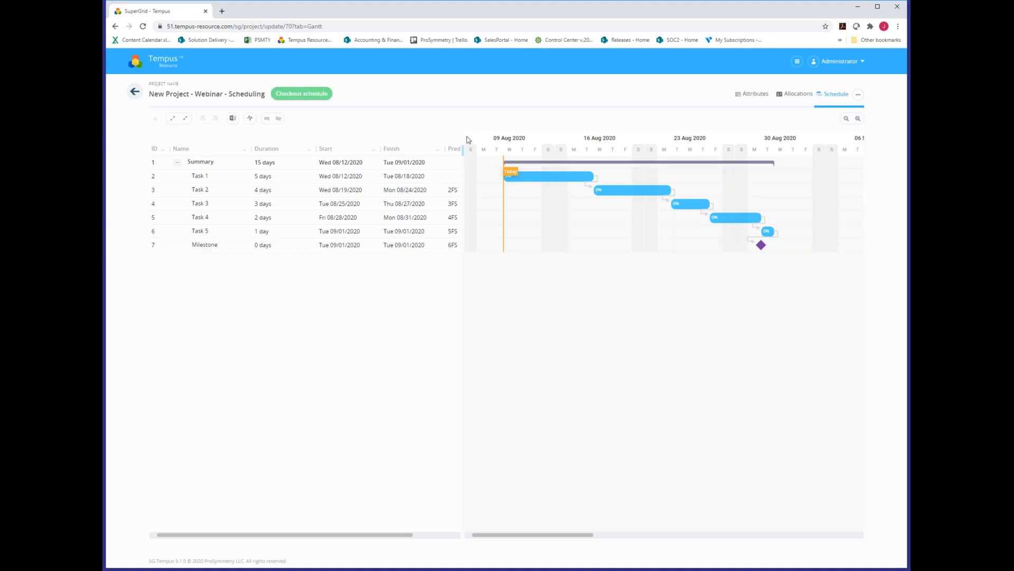
drag(465, 153, 505, 152)
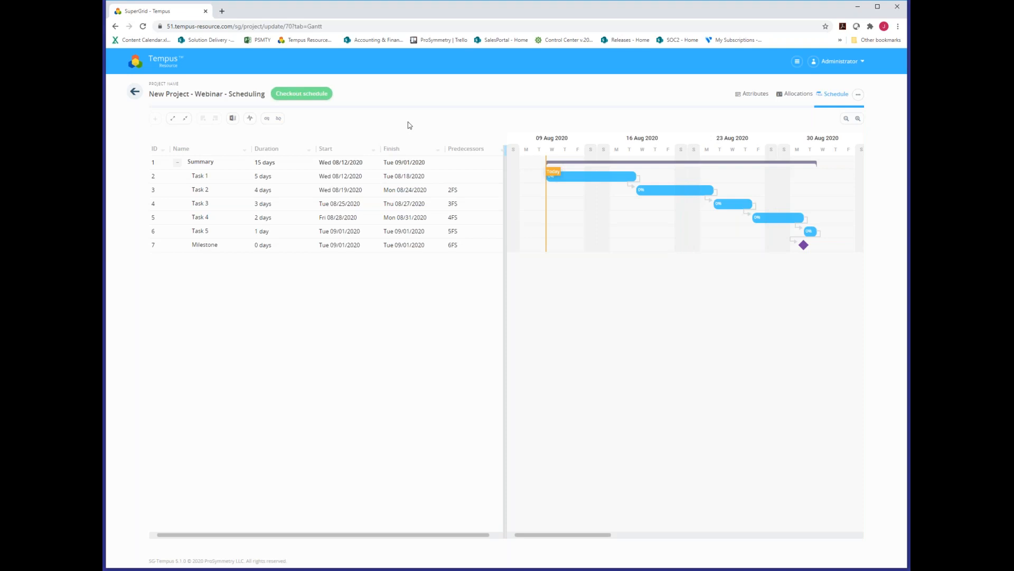
- Check out the schedule again and show the Task type column in a widened grid area
click(303, 96)
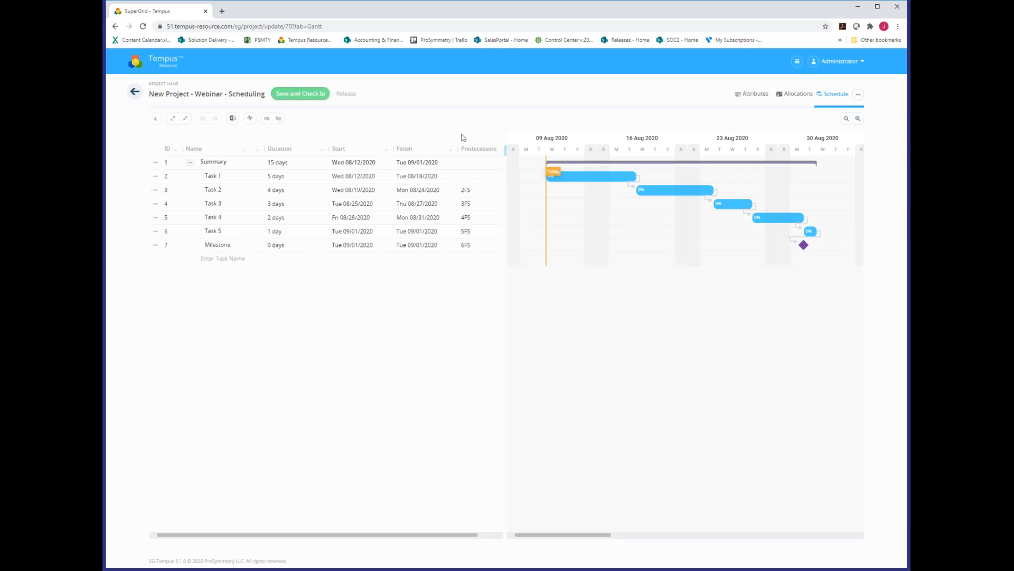
drag(504, 149, 571, 152)
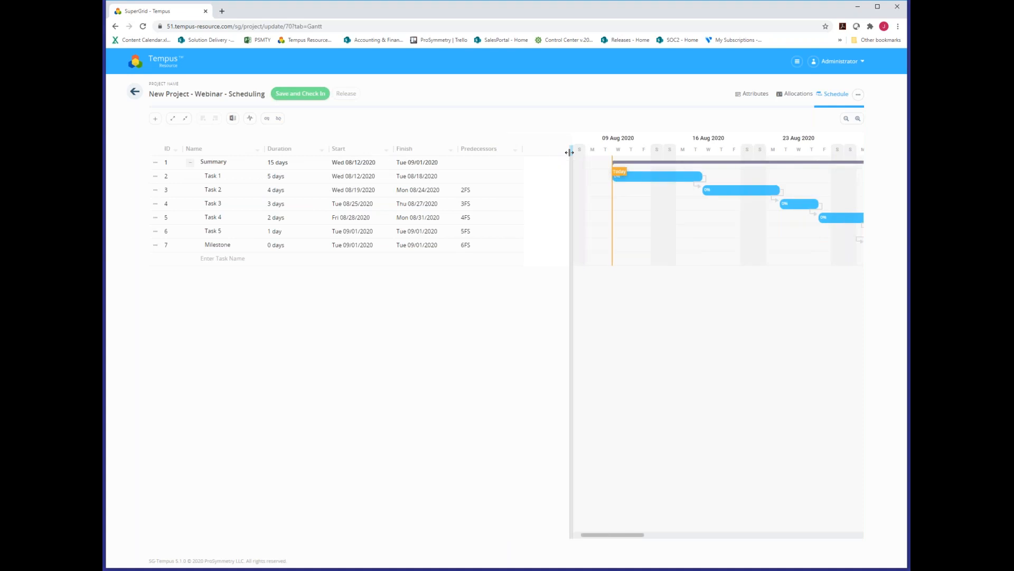
click(516, 152)
mouse_move(495, 203)
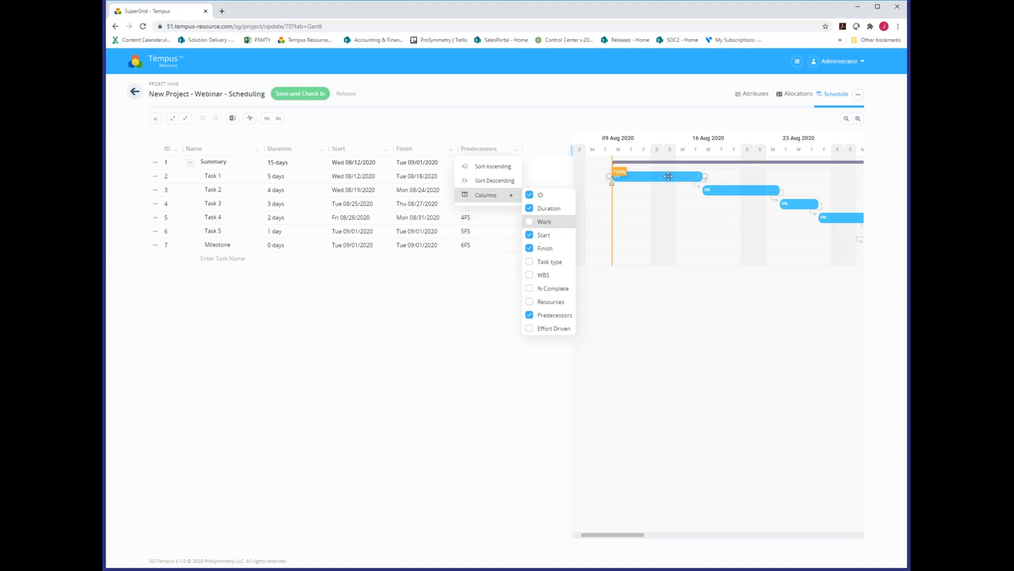
mouse_move(644, 175)
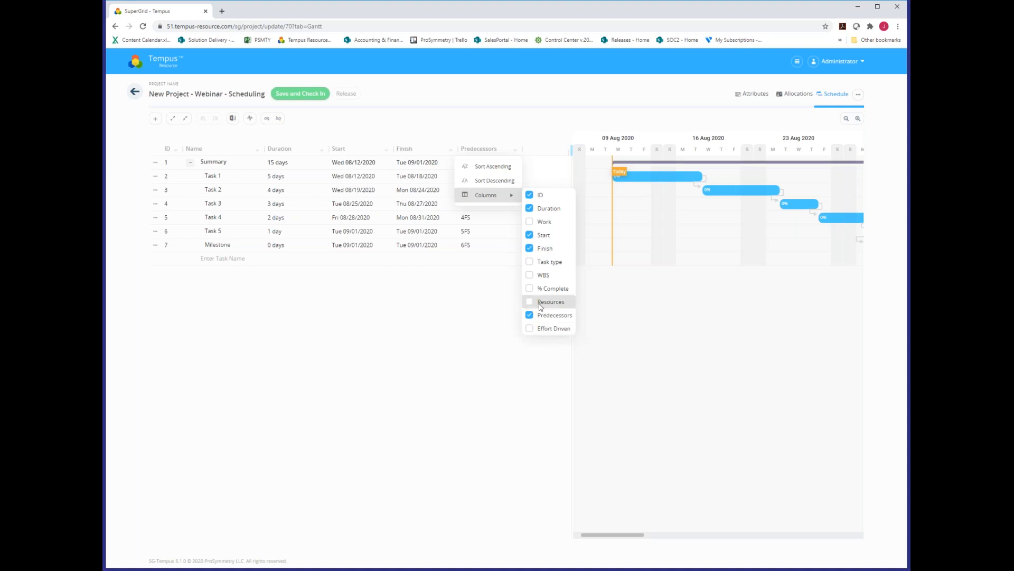
click(530, 262)
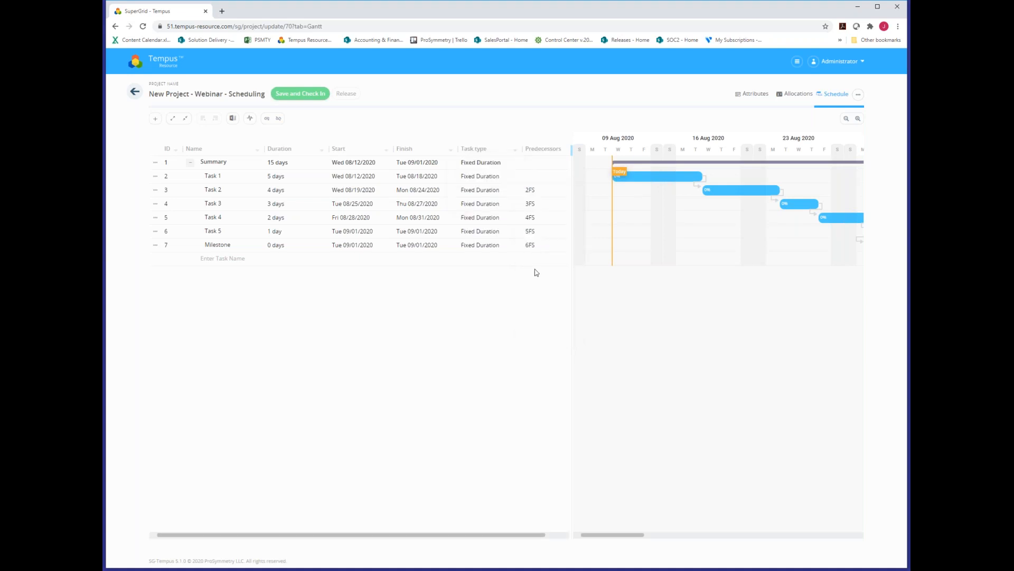
- Examine the task type options available for Task 2 without choosing a different one
click(498, 190)
click(512, 189)
click(506, 193)
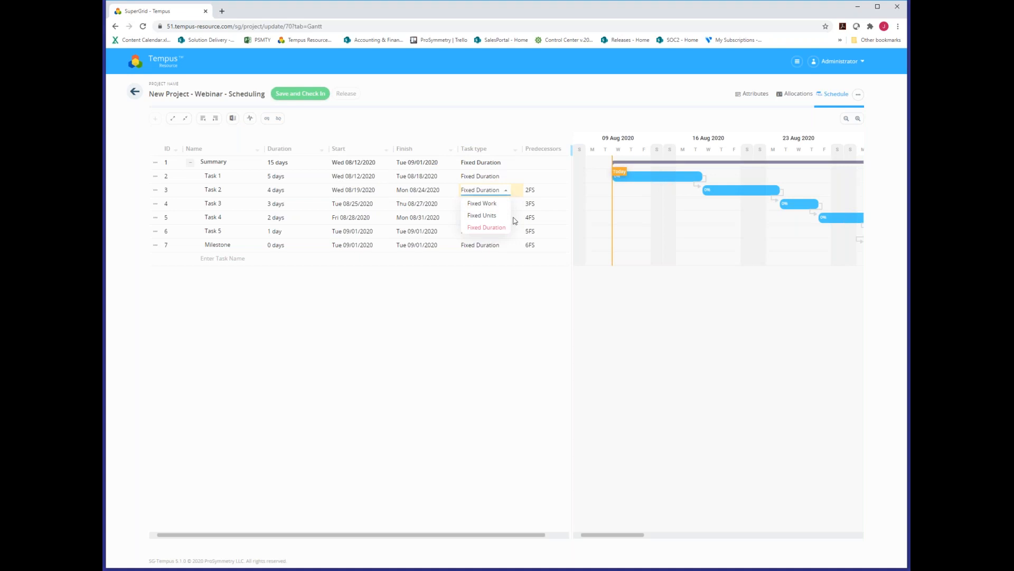
click(518, 295)
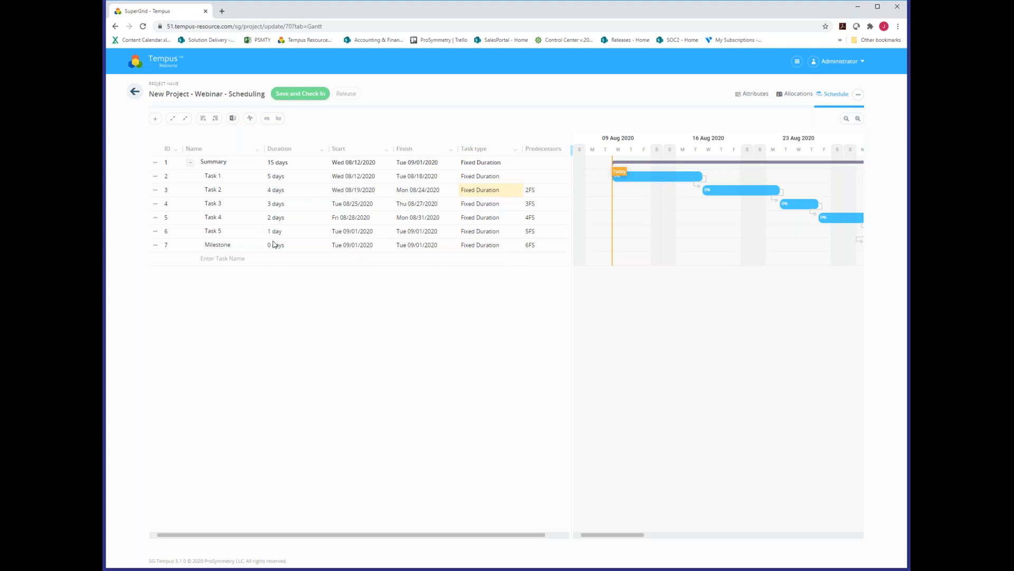
- Review the row actions available for Task 1 and open its task details
click(155, 176)
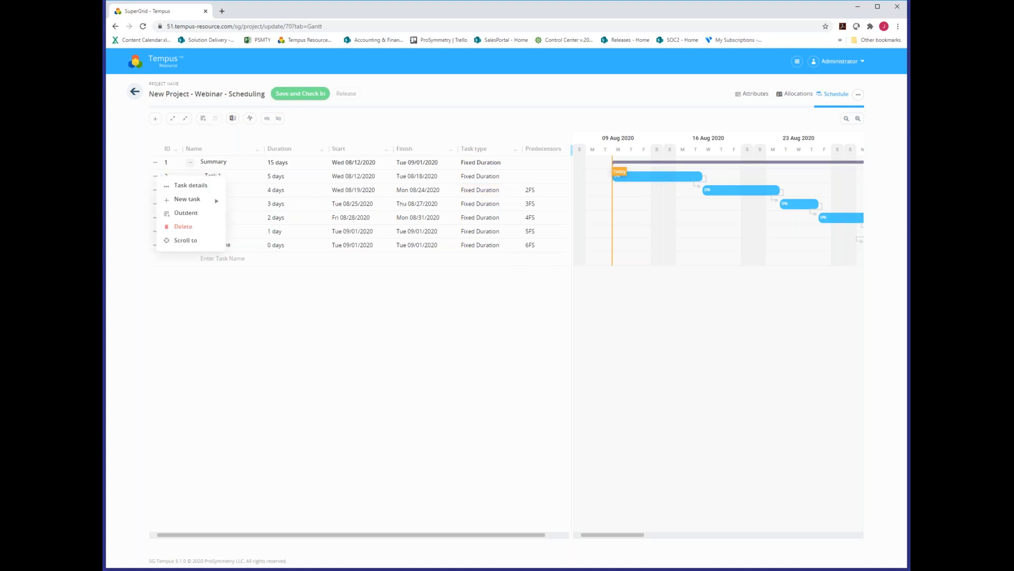
click(130, 179)
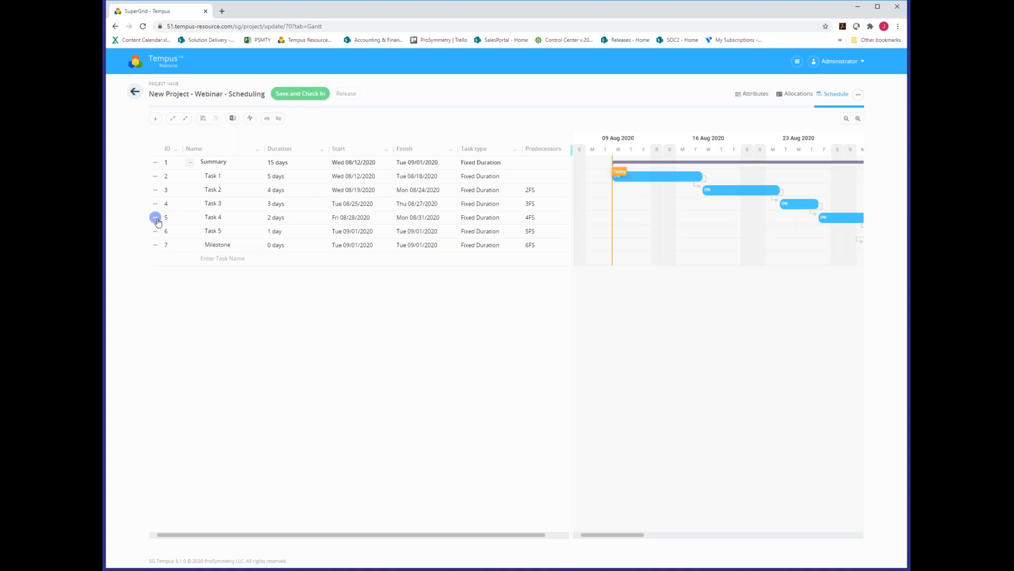
click(155, 177)
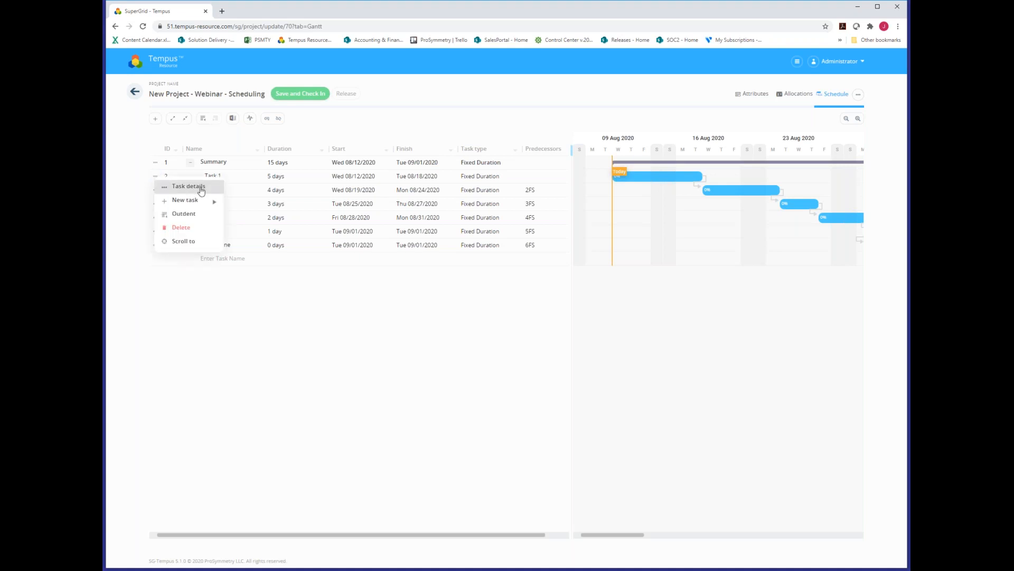
mouse_move(191, 204)
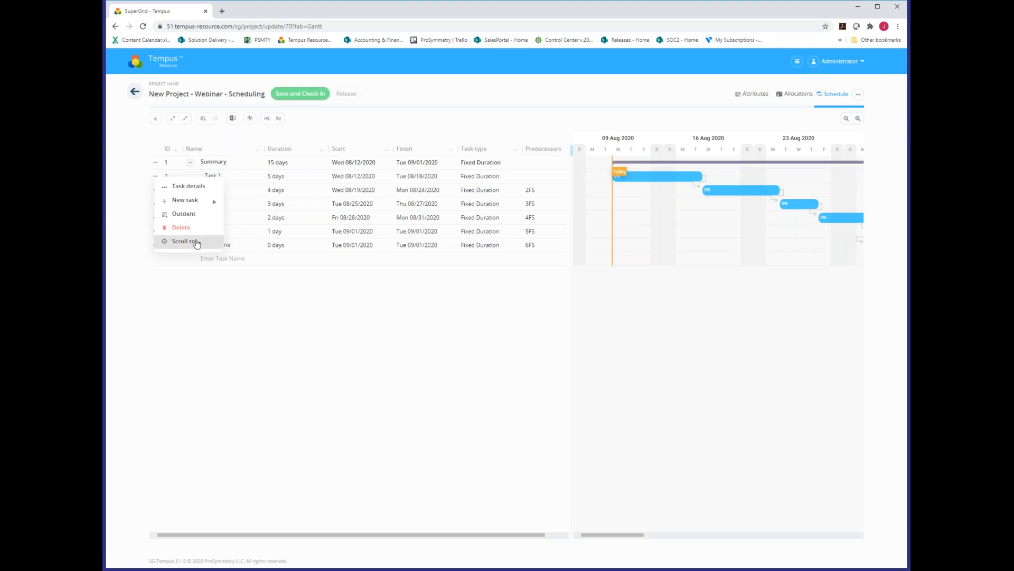
click(194, 193)
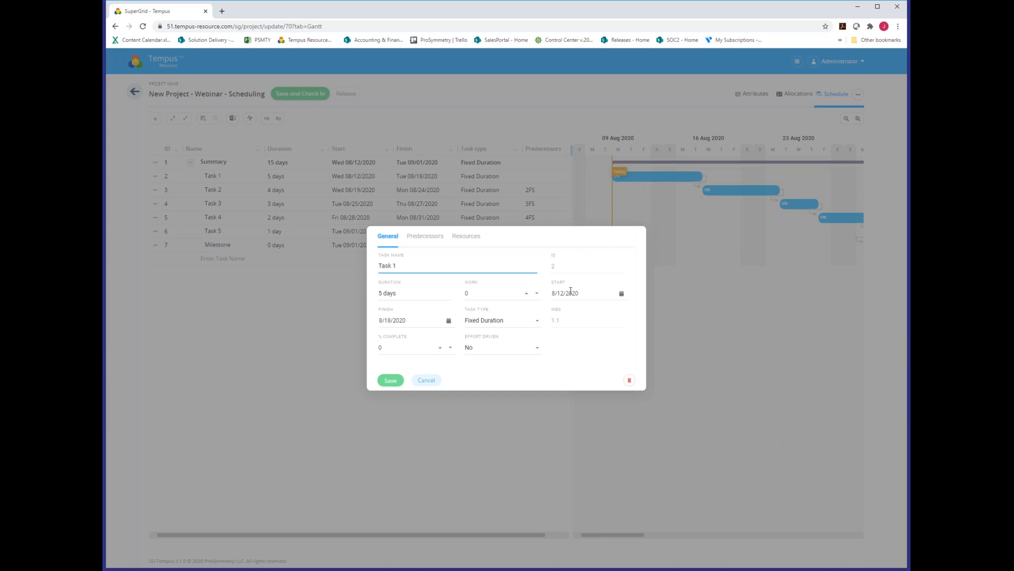
- Review the general and predecessor settings in the details of Task 1
click(425, 236)
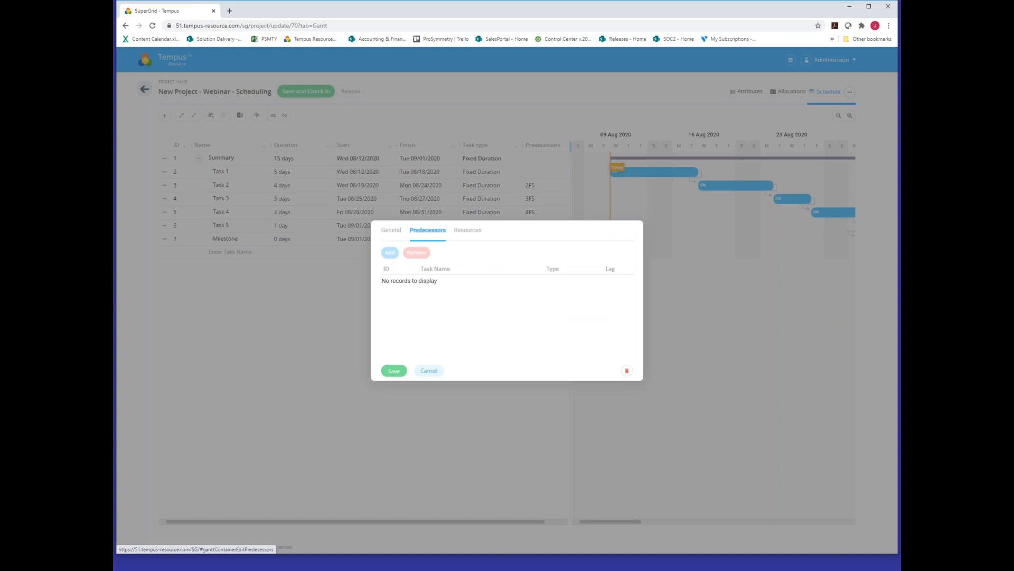
click(391, 233)
click(423, 233)
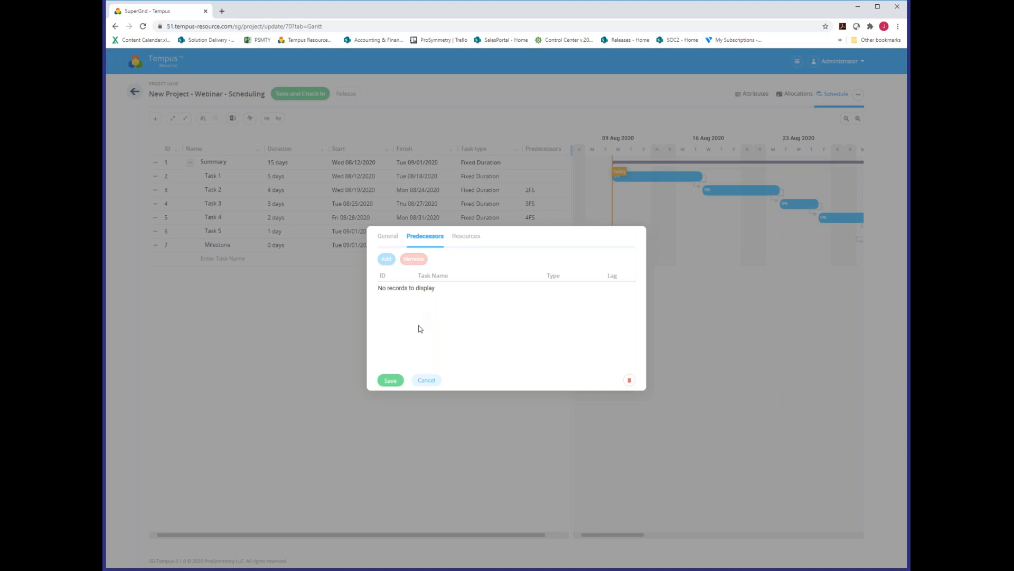
- Add a named person from the resource list to Task 1 with a unit of 100
click(466, 237)
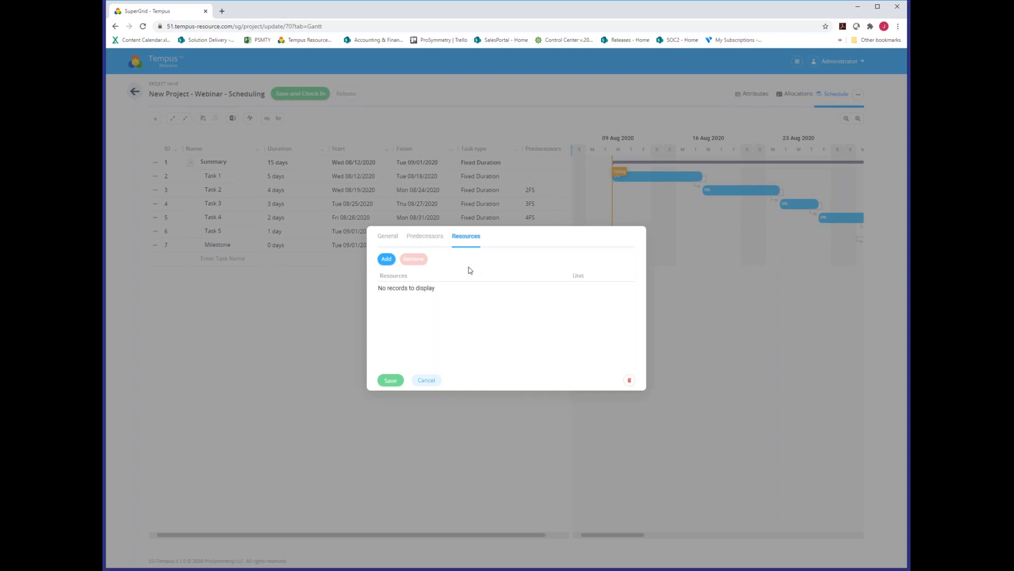
click(386, 259)
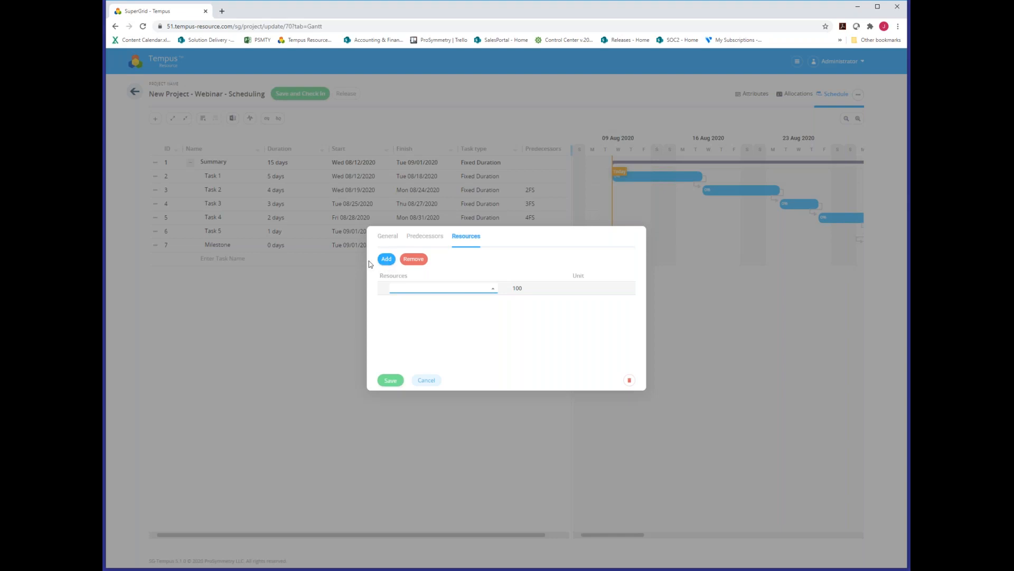
click(490, 289)
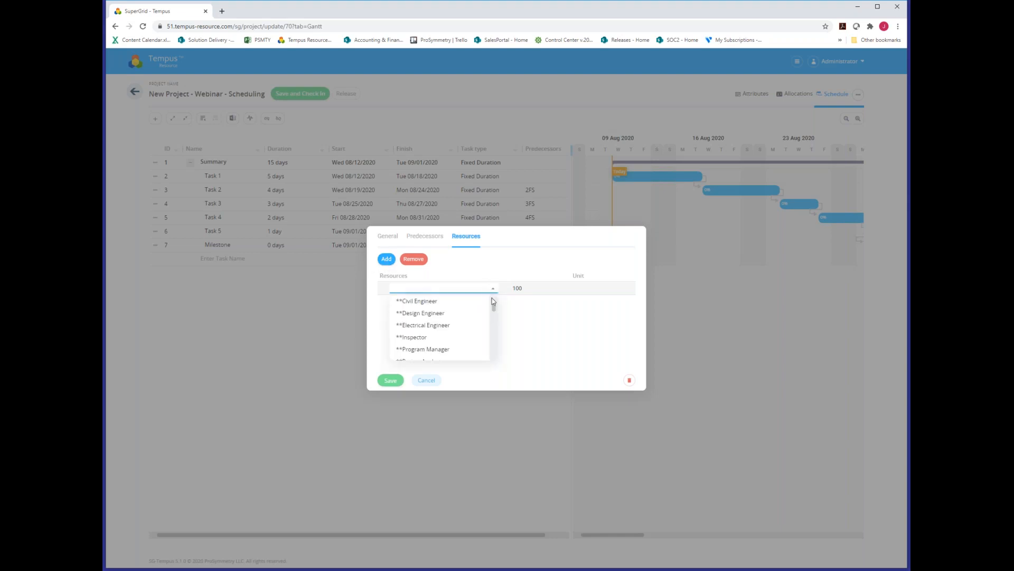
drag(494, 310, 495, 338)
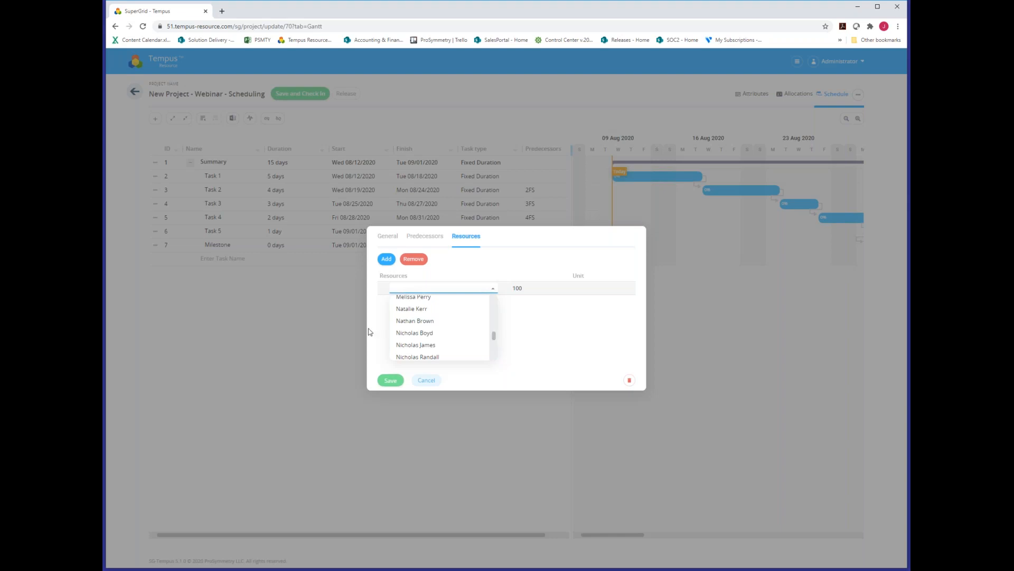
click(423, 323)
click(535, 269)
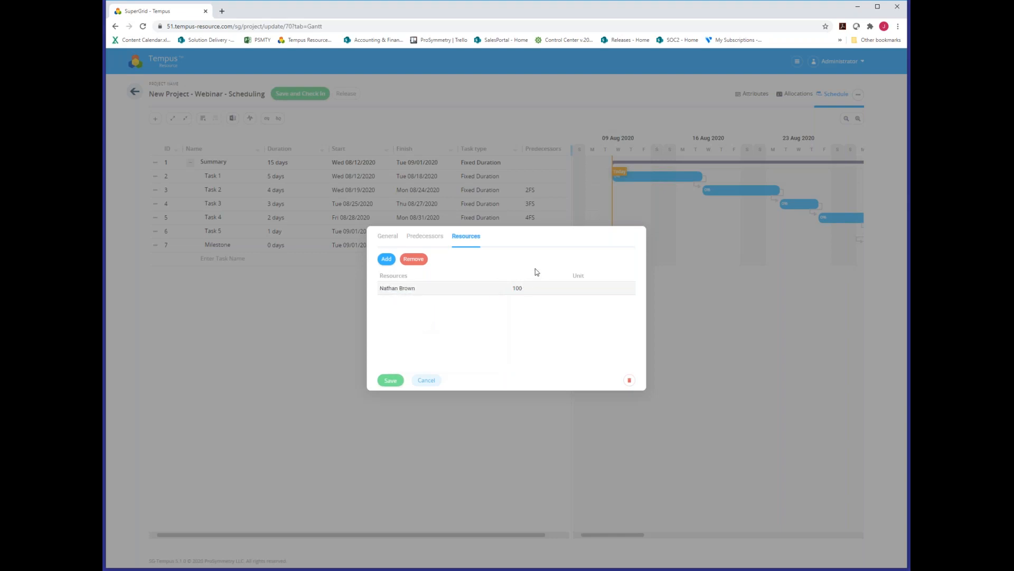
- Add a second named person to Task 1's resources with a unit of 25 and save the task details
click(389, 261)
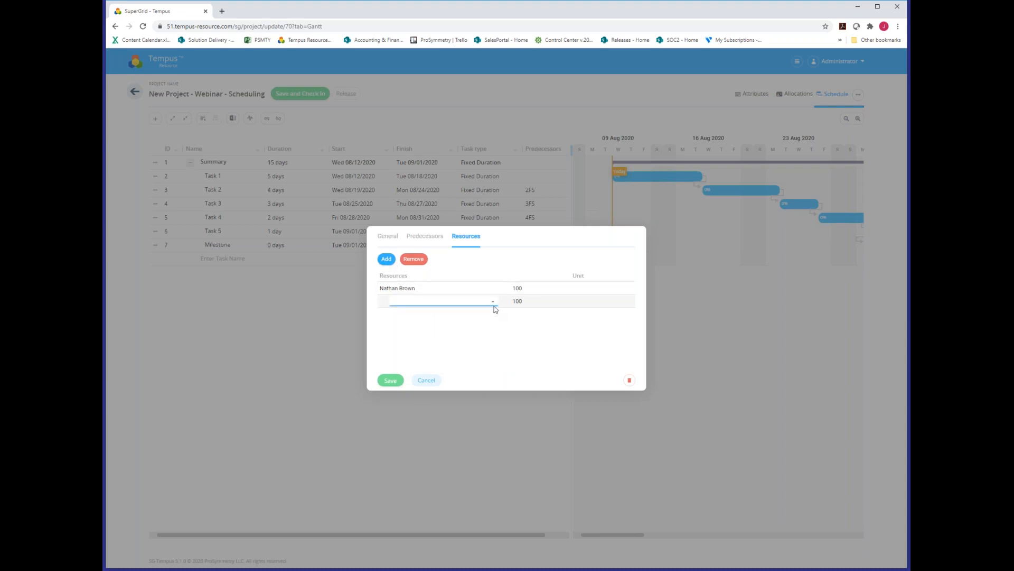
click(493, 303)
drag(493, 320, 494, 347)
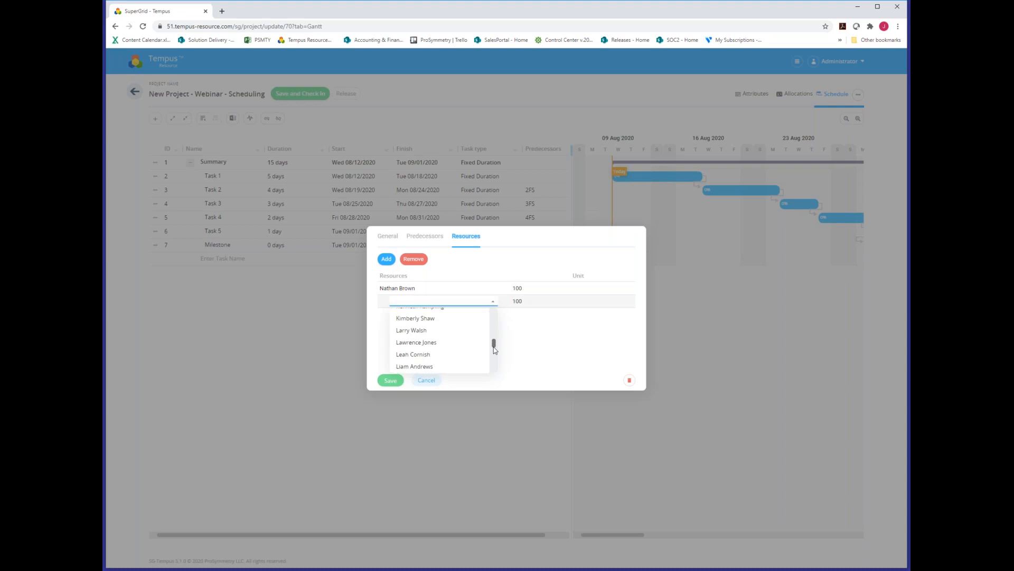
click(453, 357)
click(520, 301)
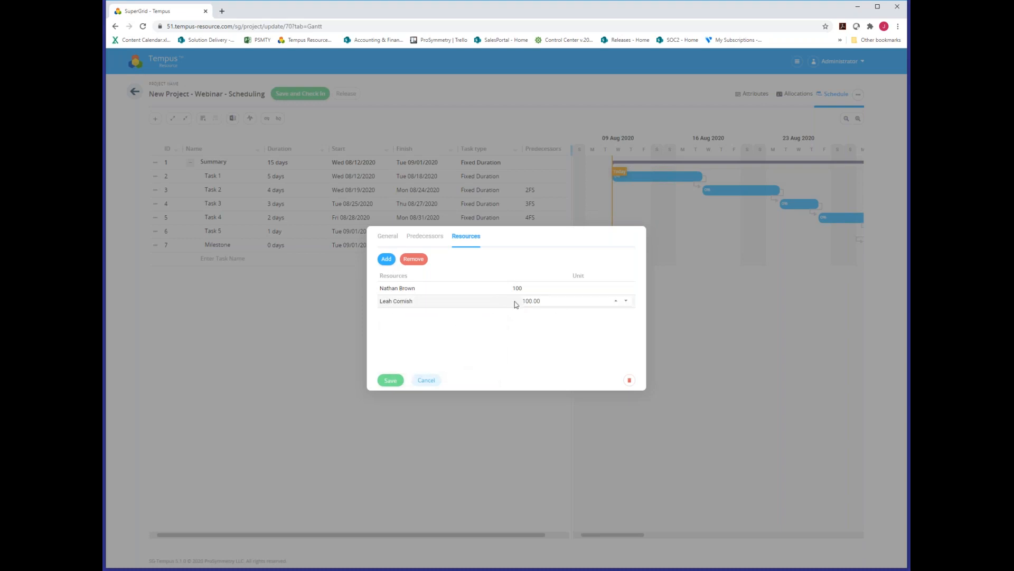
click(533, 301)
text(25)
key(Return)
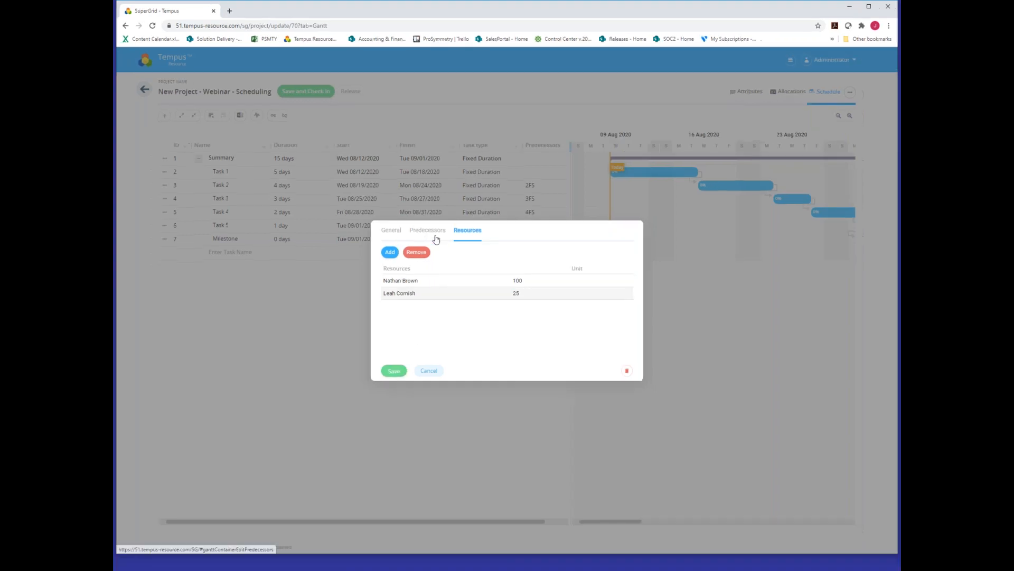
click(394, 370)
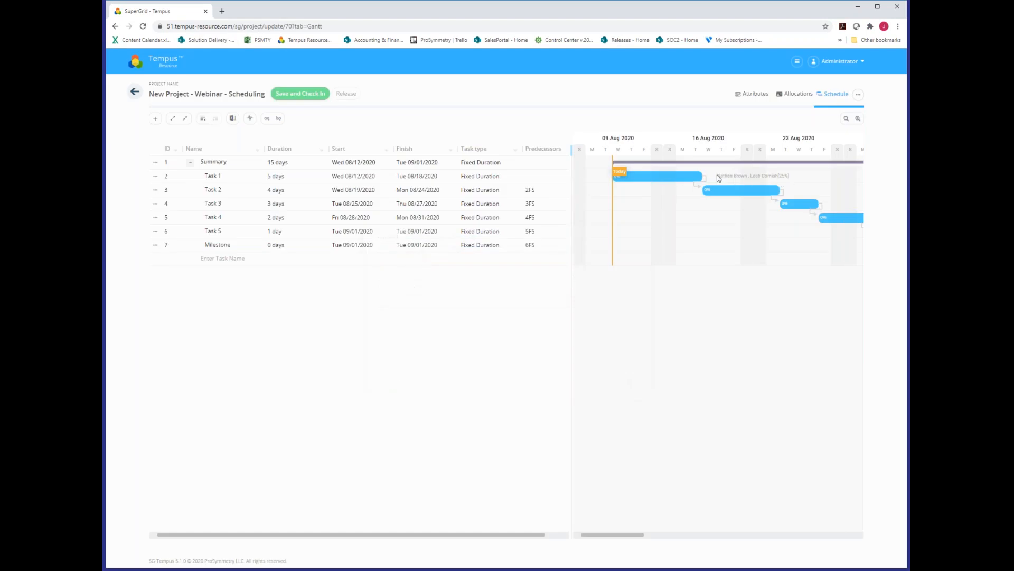
- Show the Resources column in the schedule grid and widen it to fit Task 1's full resource names
drag(571, 155, 685, 159)
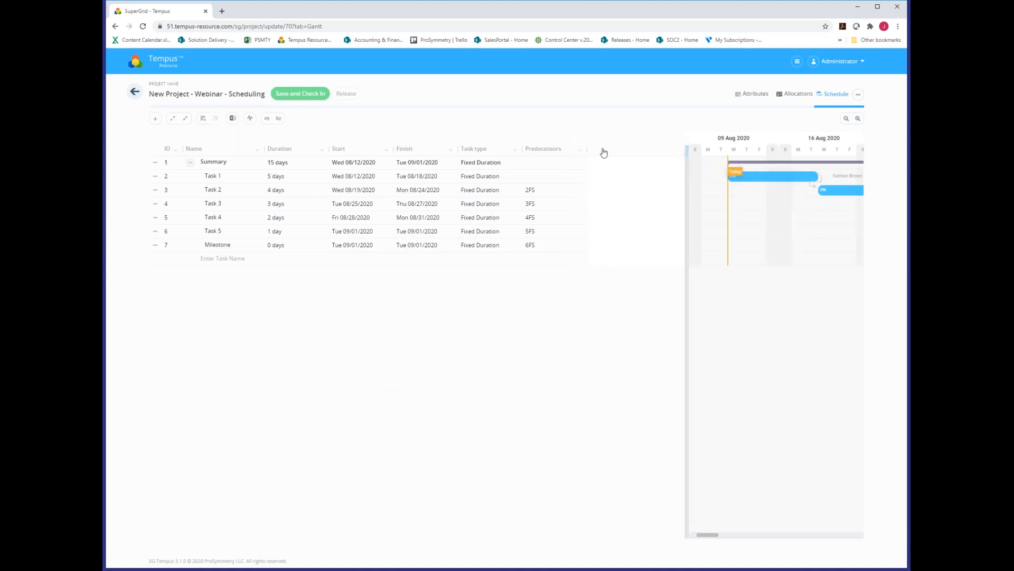
click(581, 152)
mouse_move(559, 197)
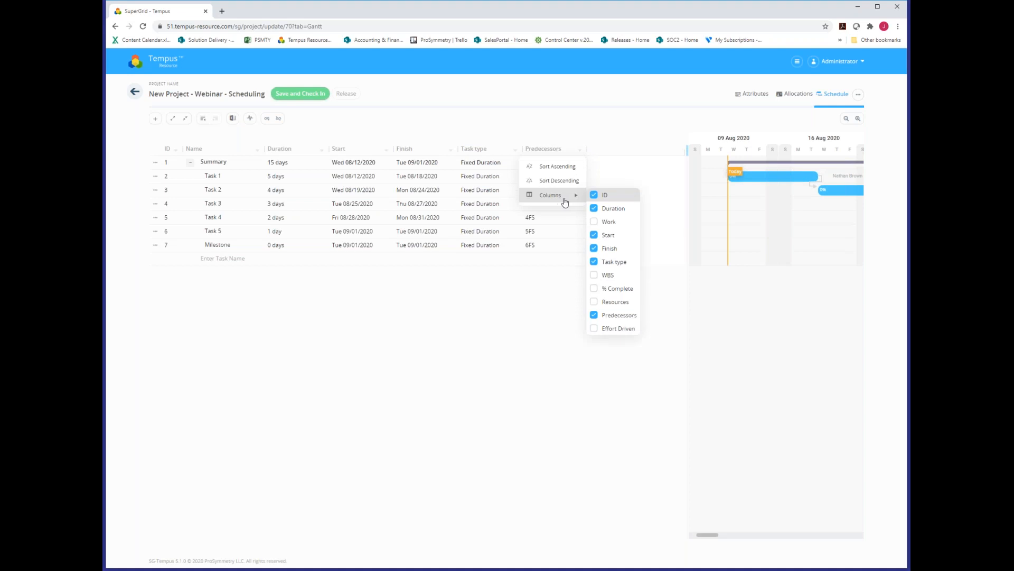
click(594, 302)
click(543, 304)
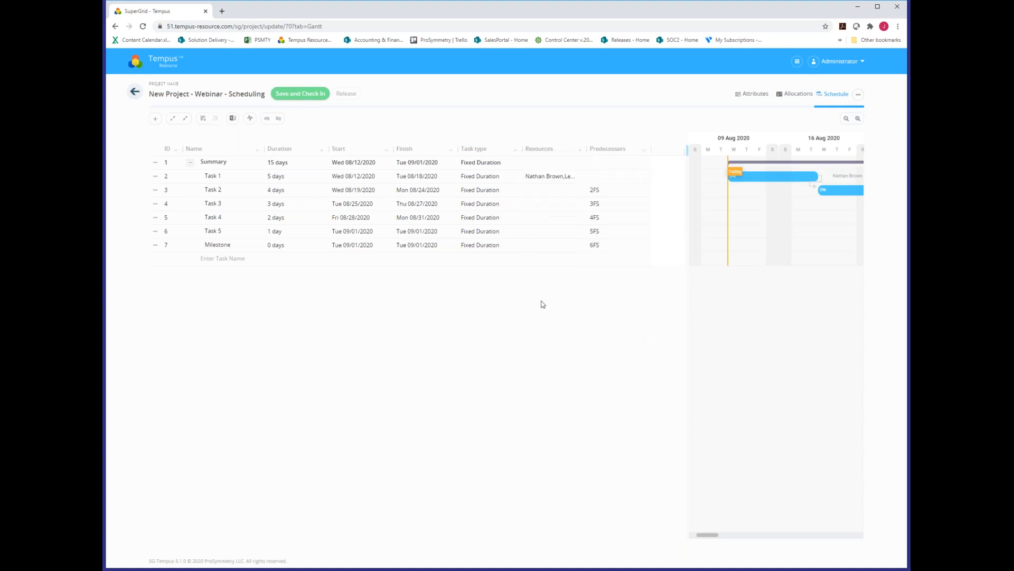
drag(584, 149, 637, 151)
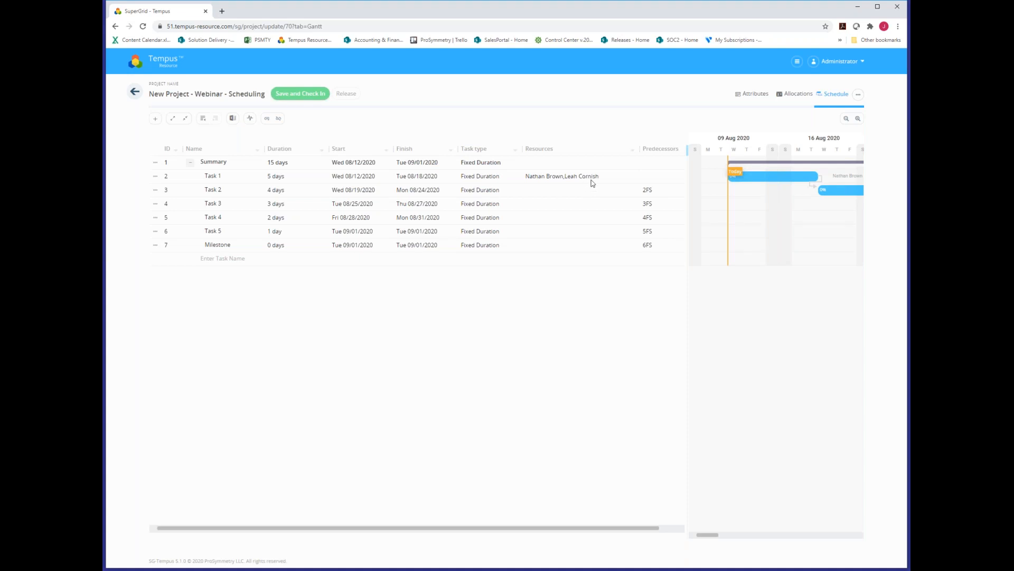
drag(687, 154, 497, 154)
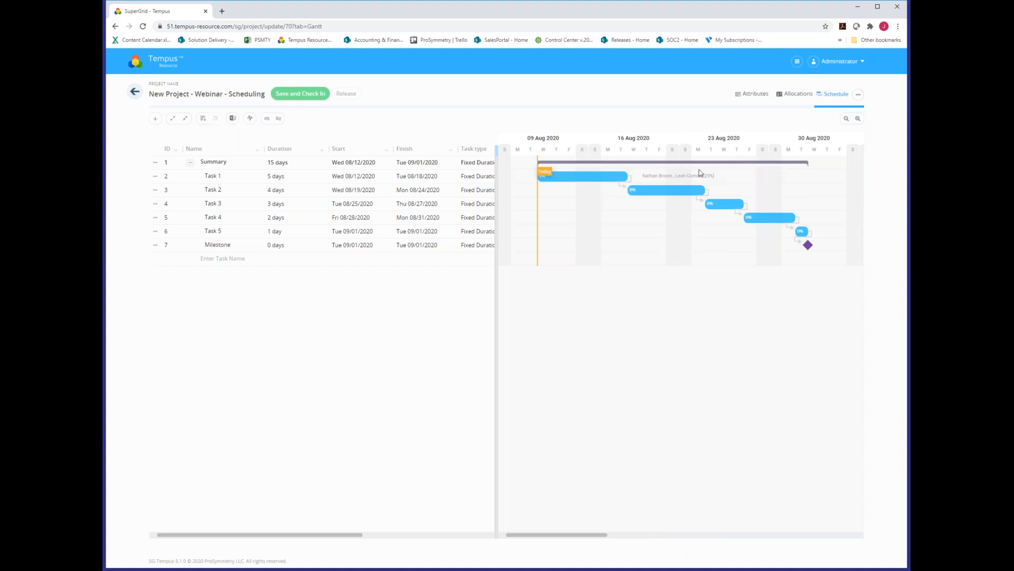
- Assign the **Inspector generic resource to Task 2 directly in the schedule grid's Resources column
drag(492, 151, 693, 190)
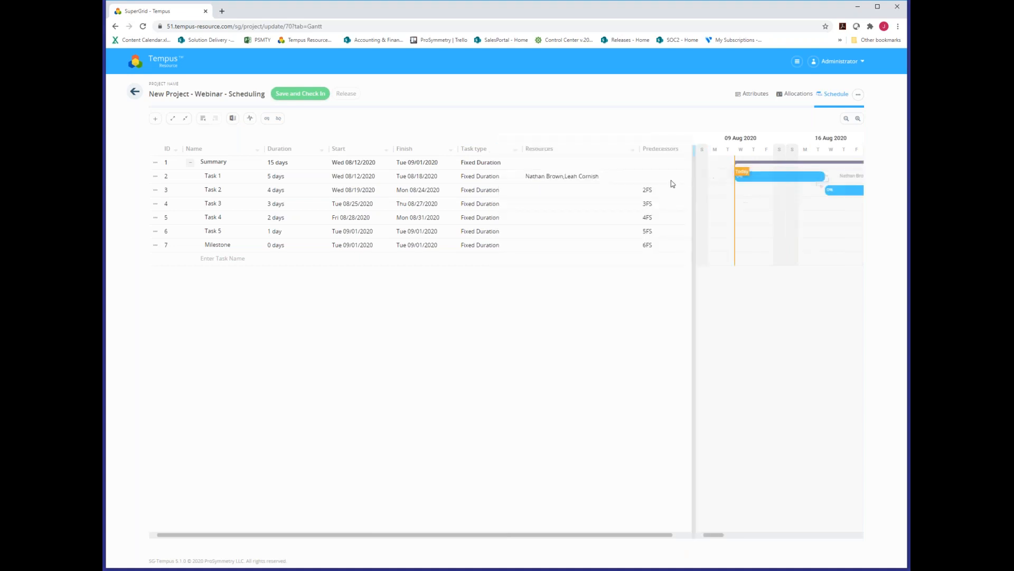
click(596, 190)
click(547, 192)
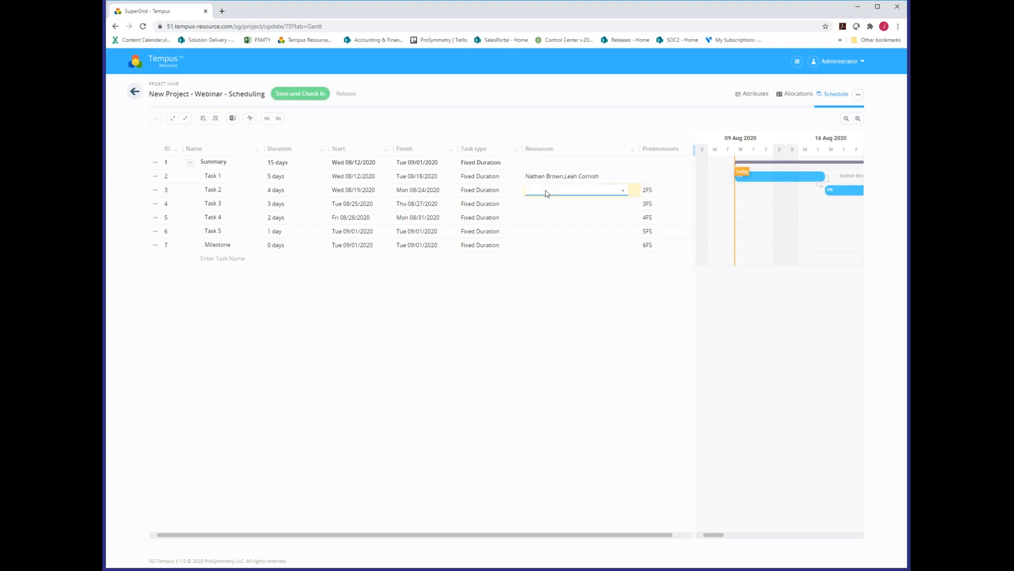
click(623, 191)
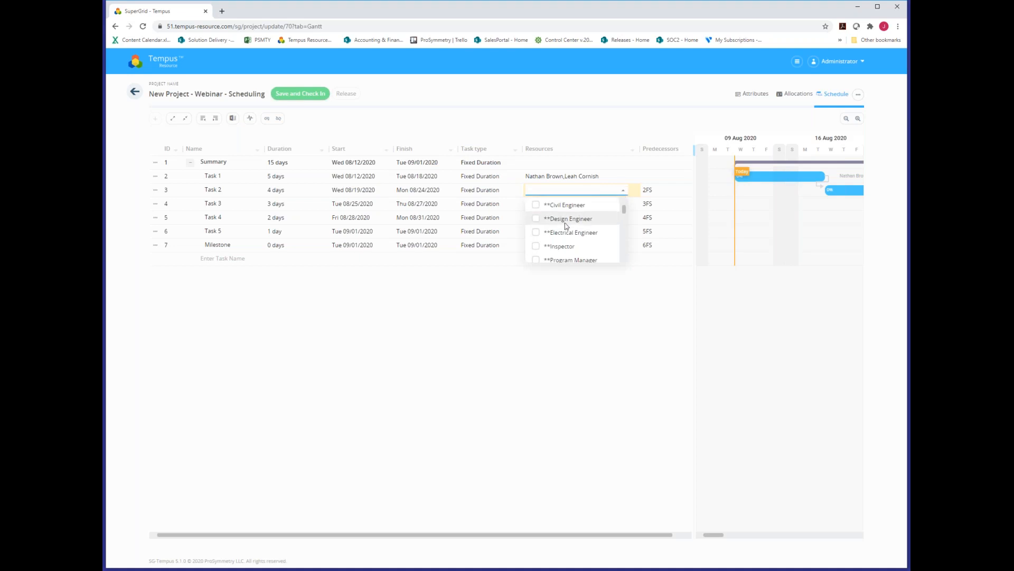
scroll(560, 222, down, 2)
scroll(538, 227, up, 1)
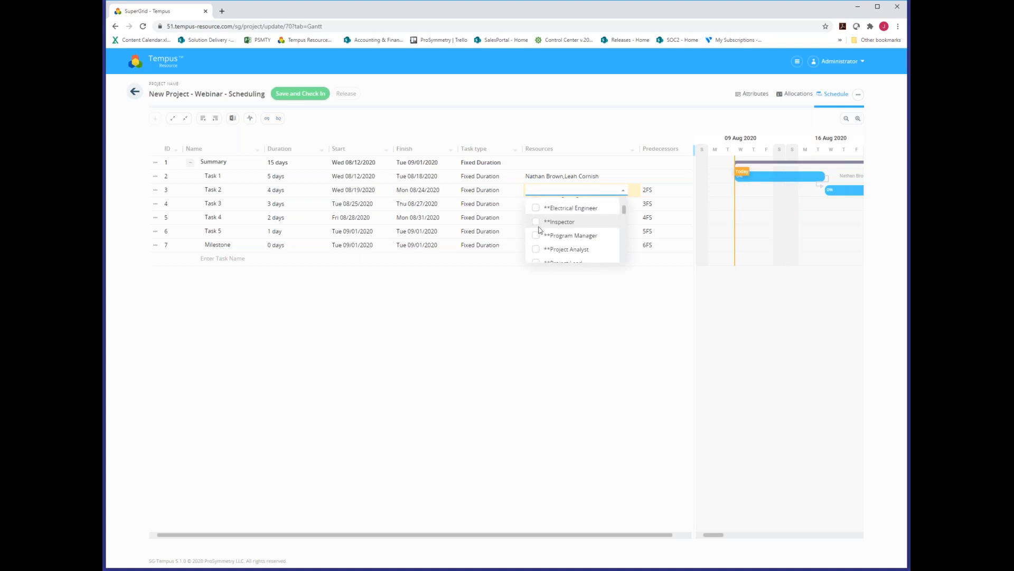
click(536, 222)
click(521, 265)
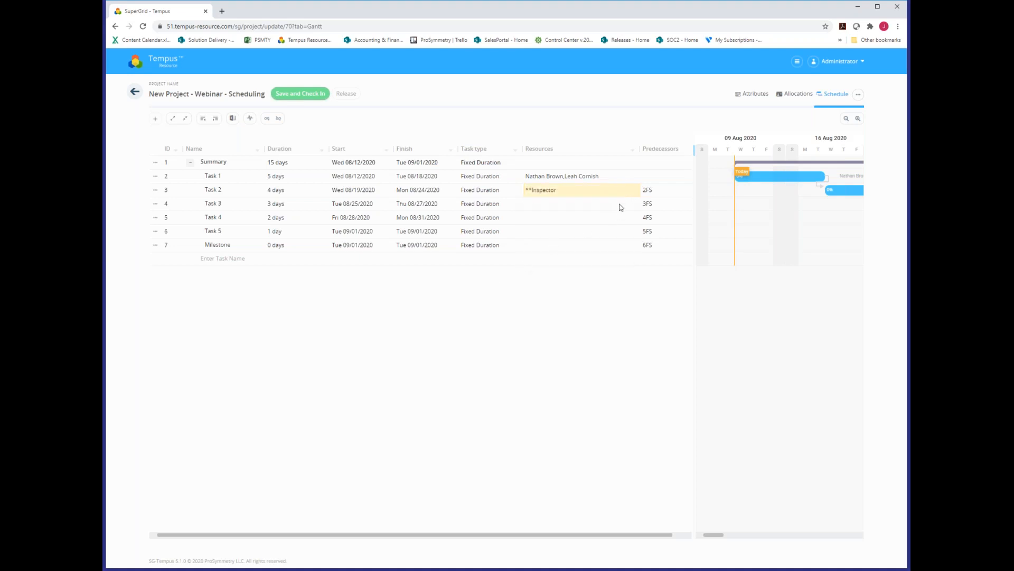
- Assign the **Technology Manager generic resource to Task 3 in the Resources column and enlarge the Gantt chart area
click(624, 206)
click(624, 206)
scroll(570, 248, down, 2)
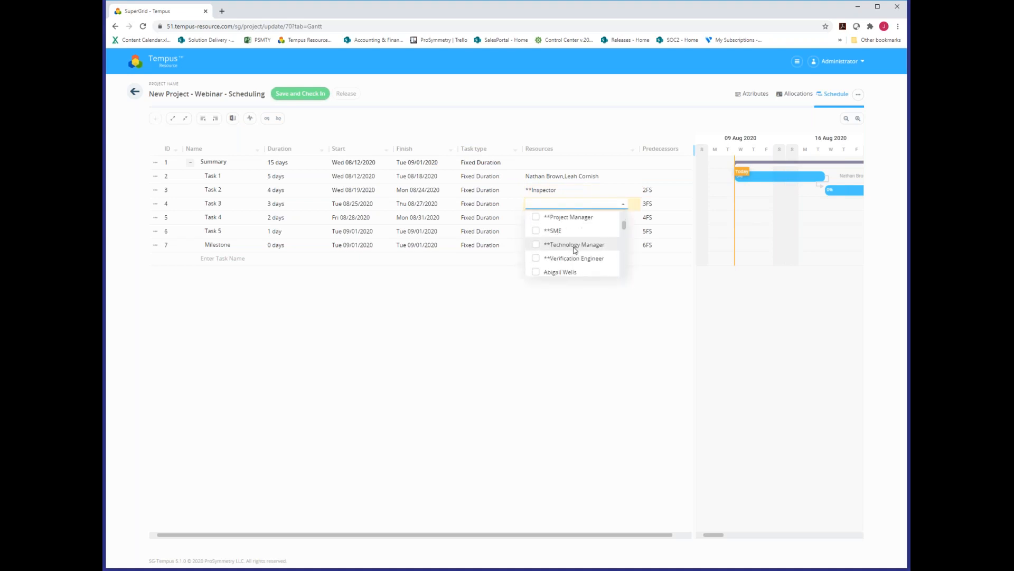
click(490, 290)
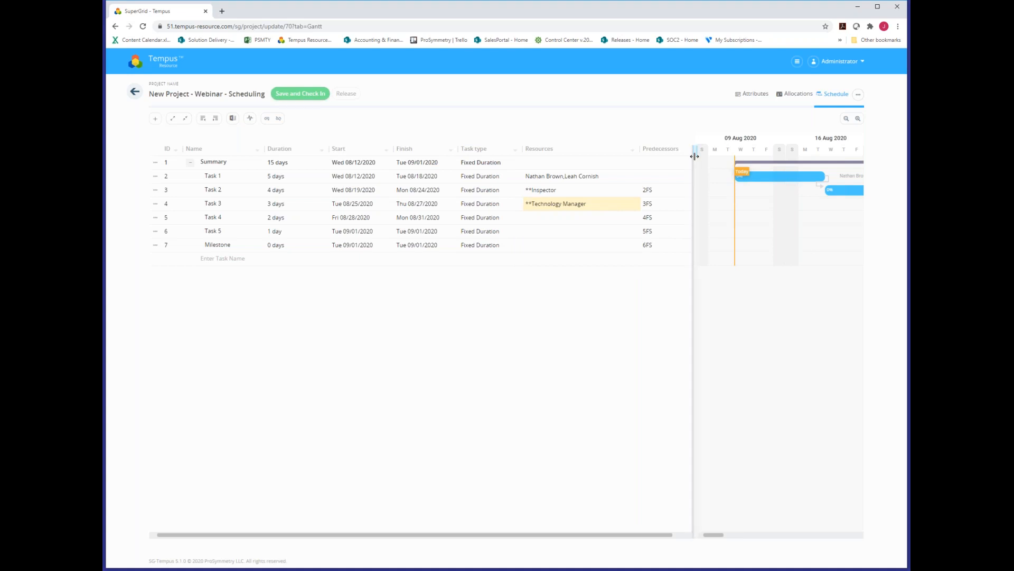
drag(695, 155, 497, 153)
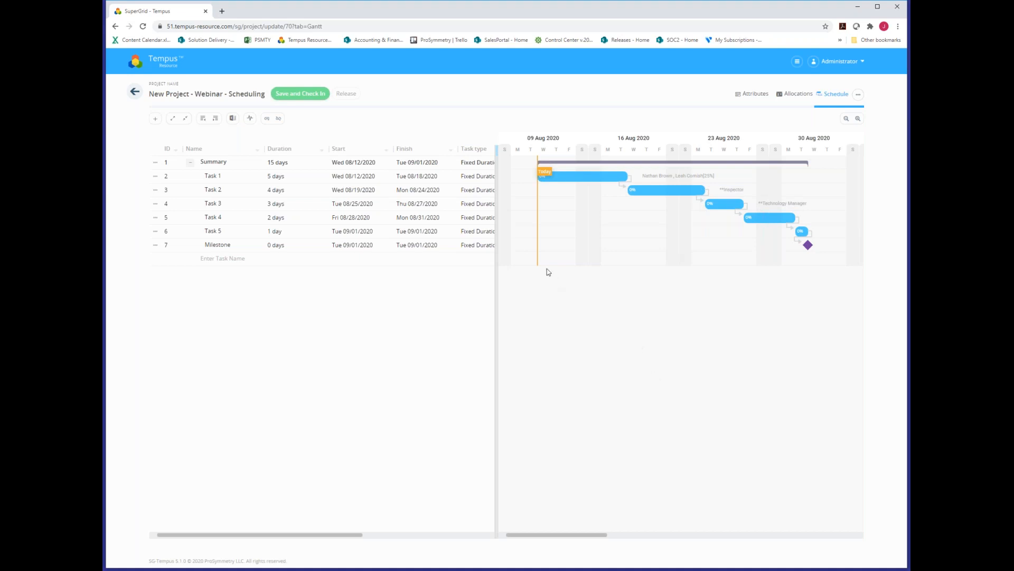
drag(495, 153, 523, 157)
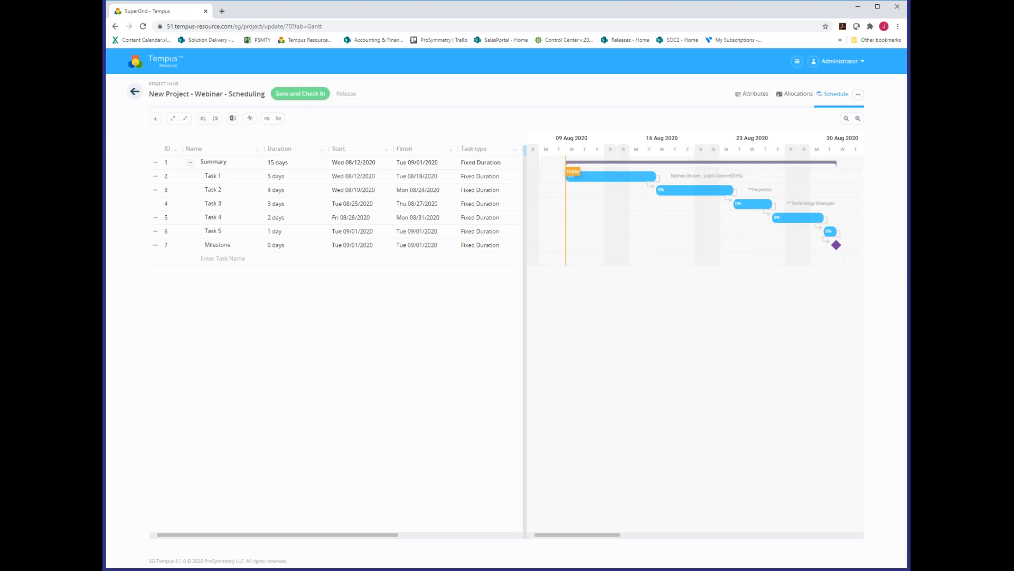
- Set a 3-day lag on Task 3's Finish-Start dependency on Task 2 and save the task details
click(155, 203)
click(189, 217)
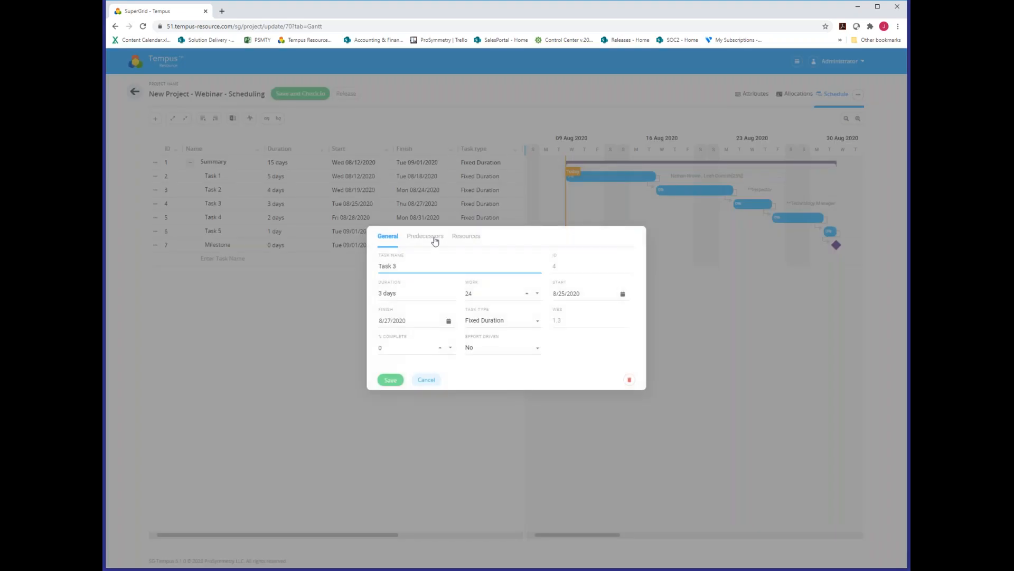
click(434, 238)
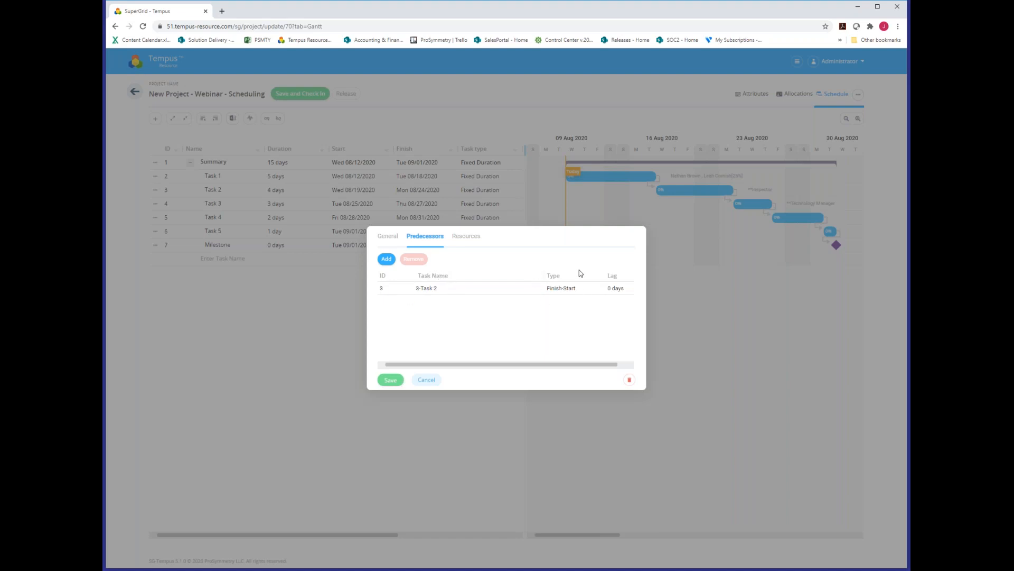
click(586, 289)
click(588, 290)
click(594, 257)
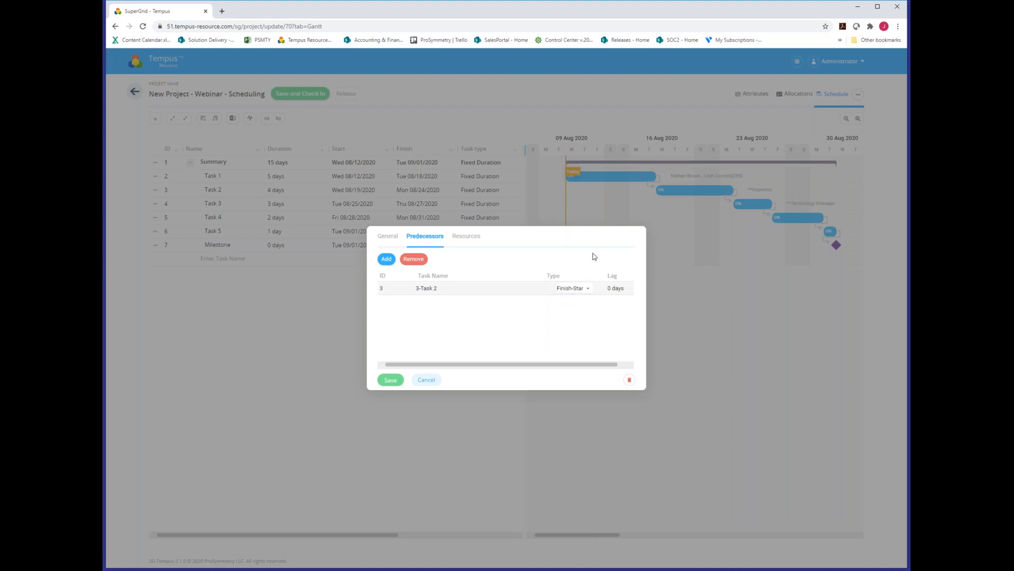
click(614, 289)
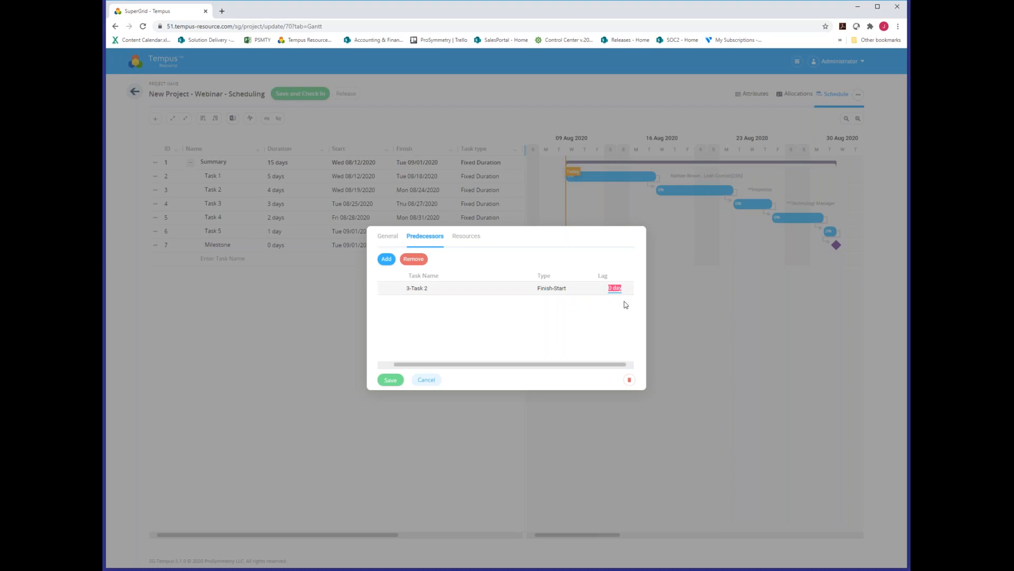
text(3)
key(Return)
click(377, 380)
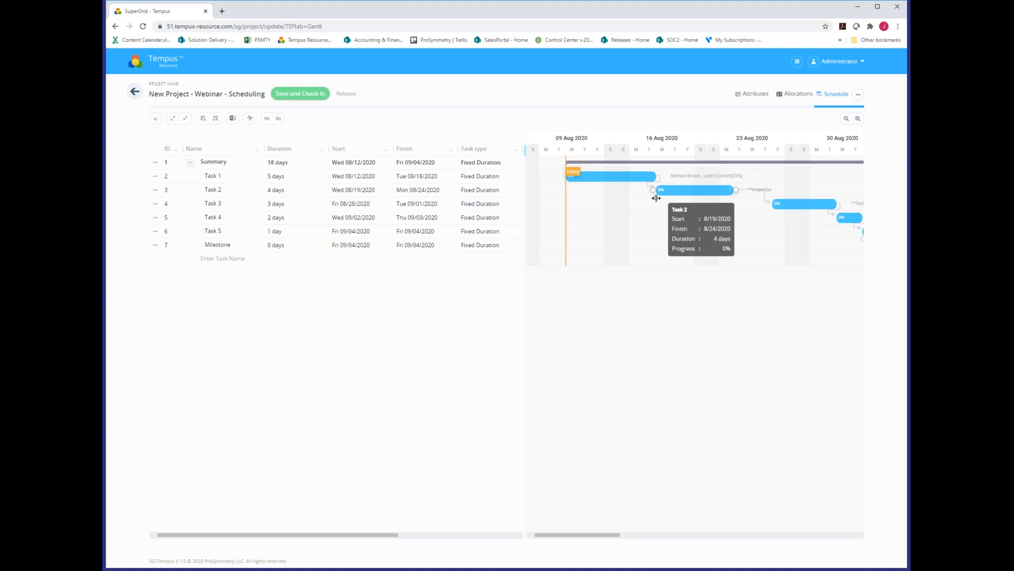
- Shorten Task 2's bar on the Gantt chart to finish on 08/22/2020 and set its progress to 47%
drag(656, 198, 692, 200)
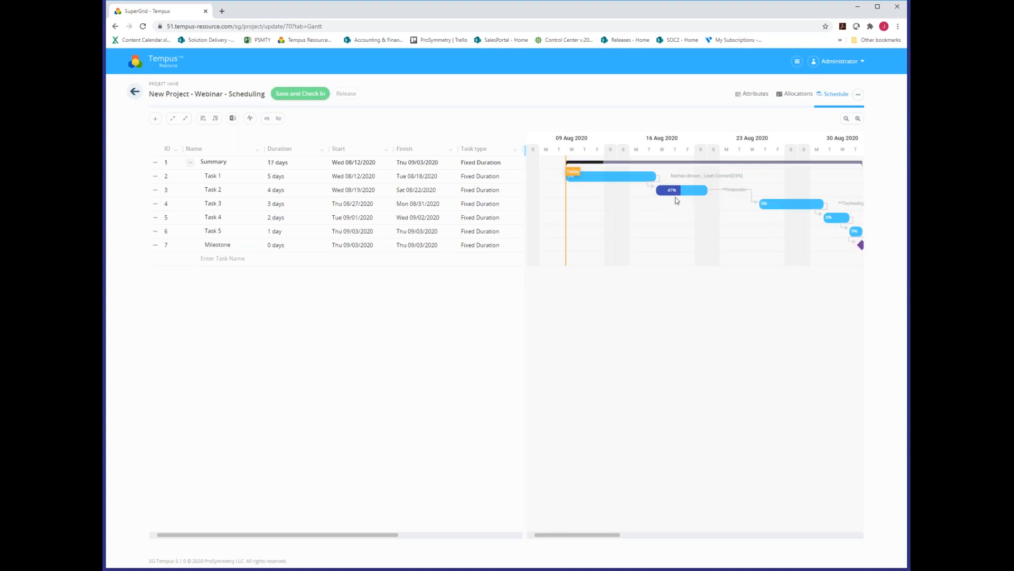
mouse_move(671, 193)
- Show the % Complete column in the schedule grid and widen the grid area to reveal it
click(322, 149)
mouse_move(317, 195)
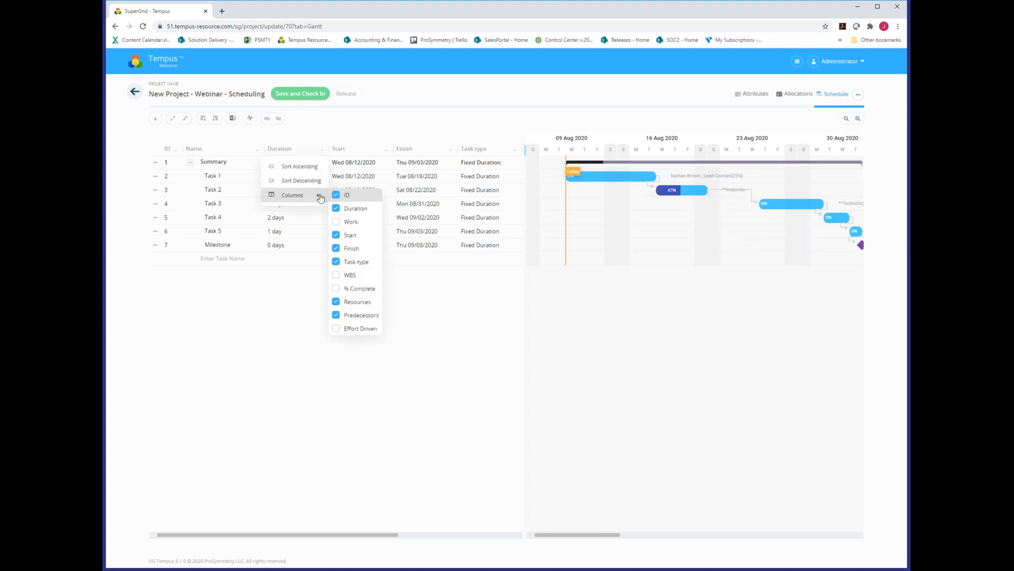
double_click(337, 290)
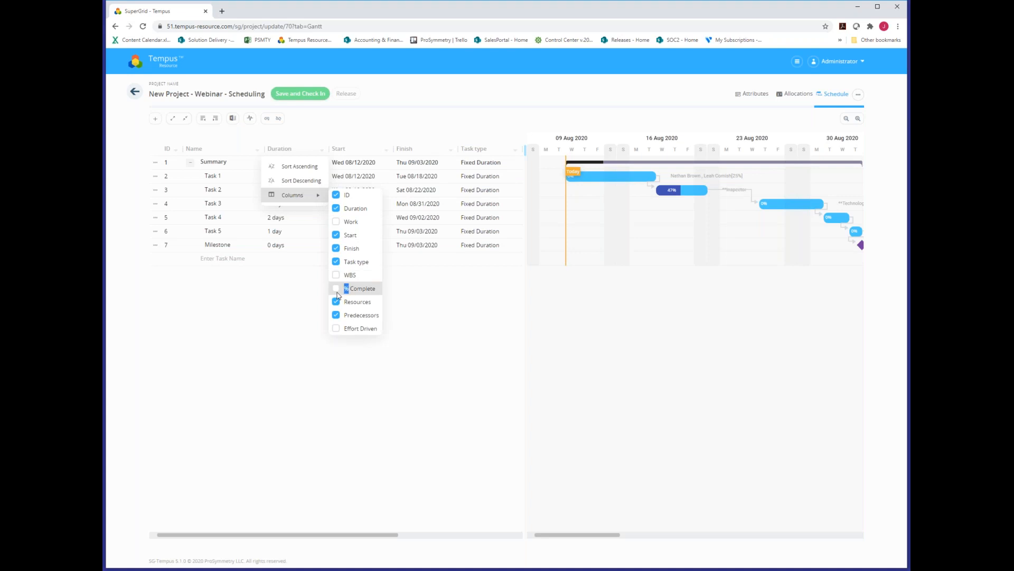
click(337, 289)
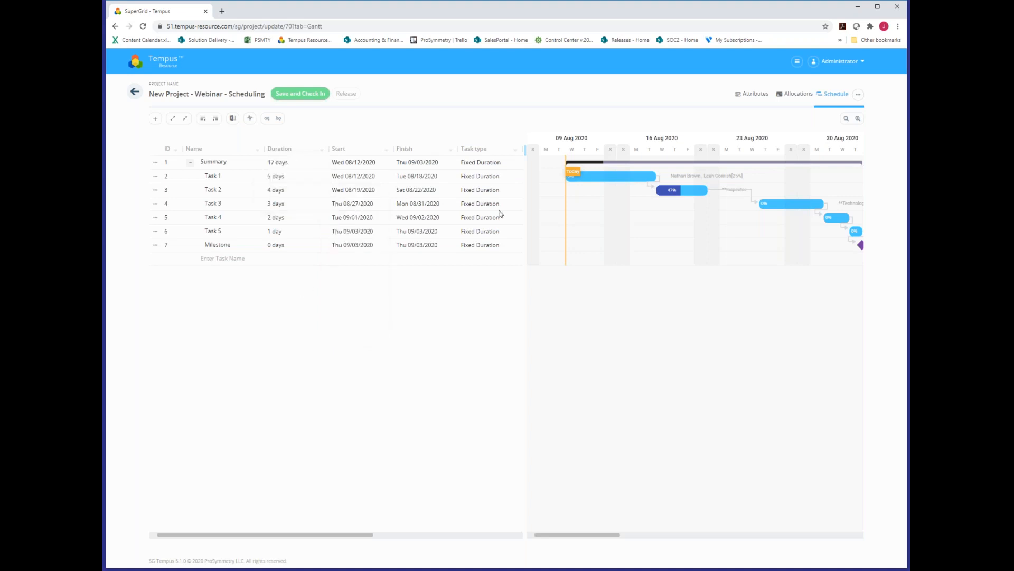
drag(522, 148, 607, 155)
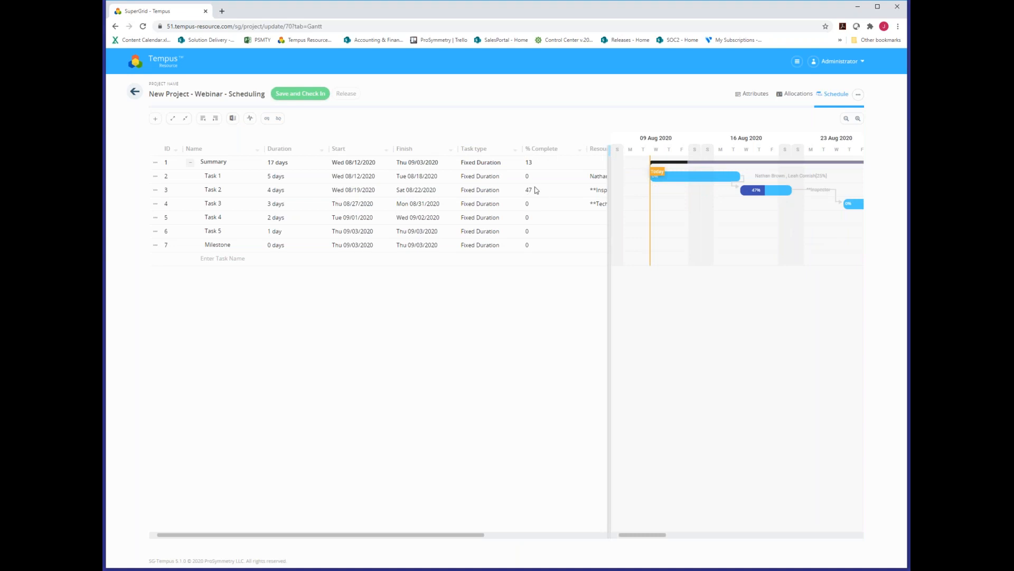
- Review the general settings in Task 4's details and close them without making changes
click(155, 217)
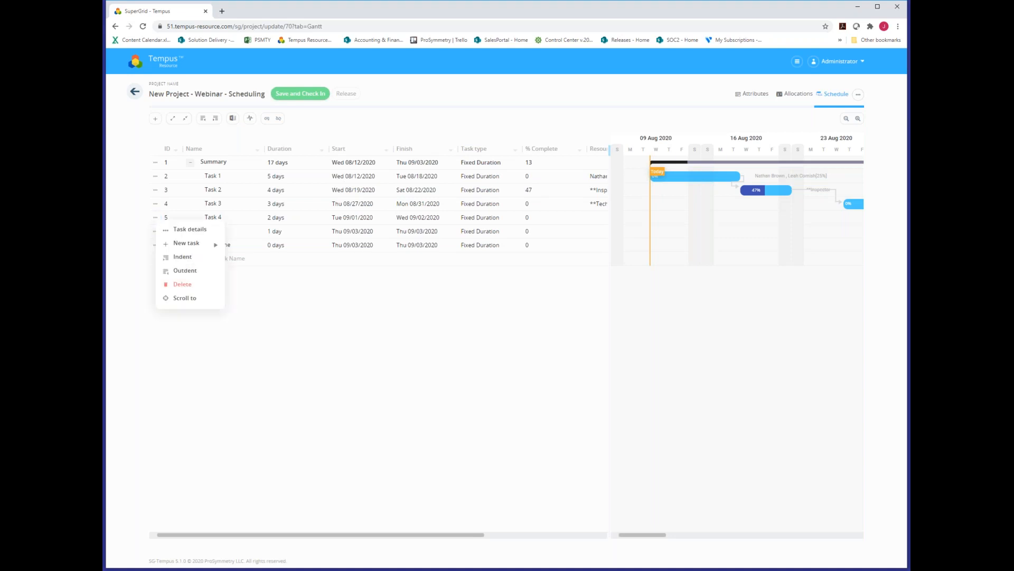
click(179, 231)
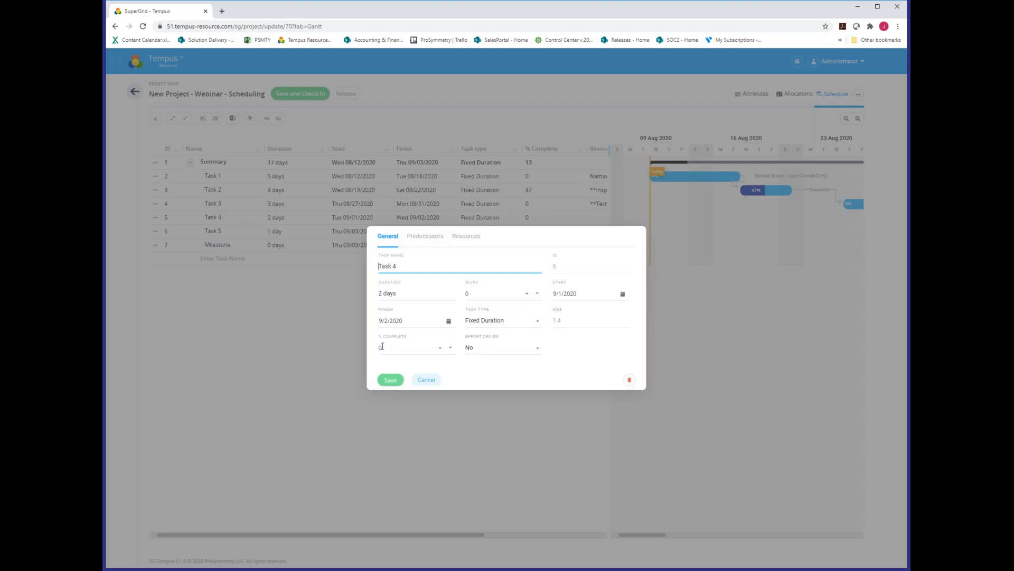
click(430, 385)
- Save and check in the schedule, enlarge the Gantt chart area and return to the main navigation page
drag(609, 149, 628, 152)
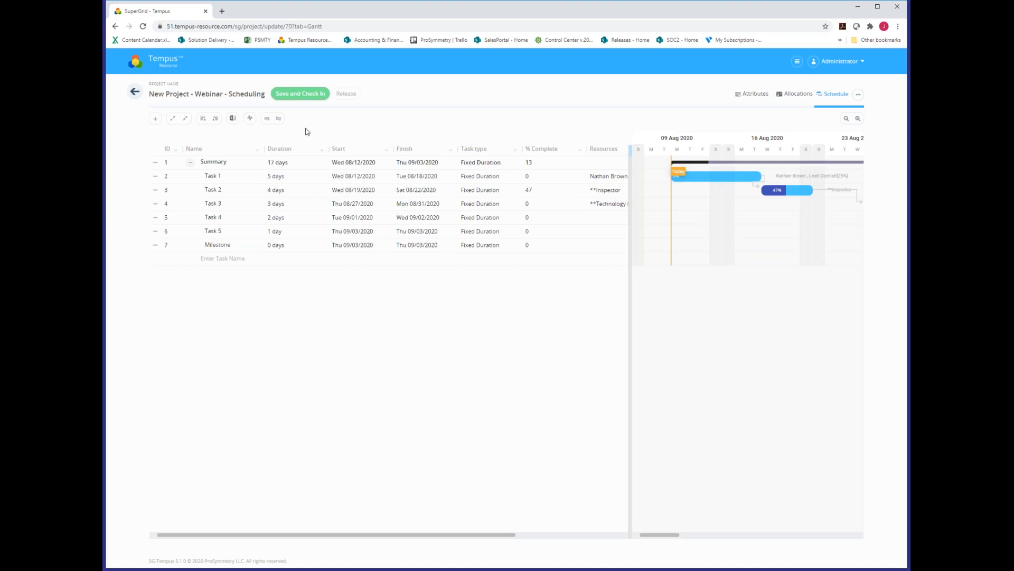
click(300, 94)
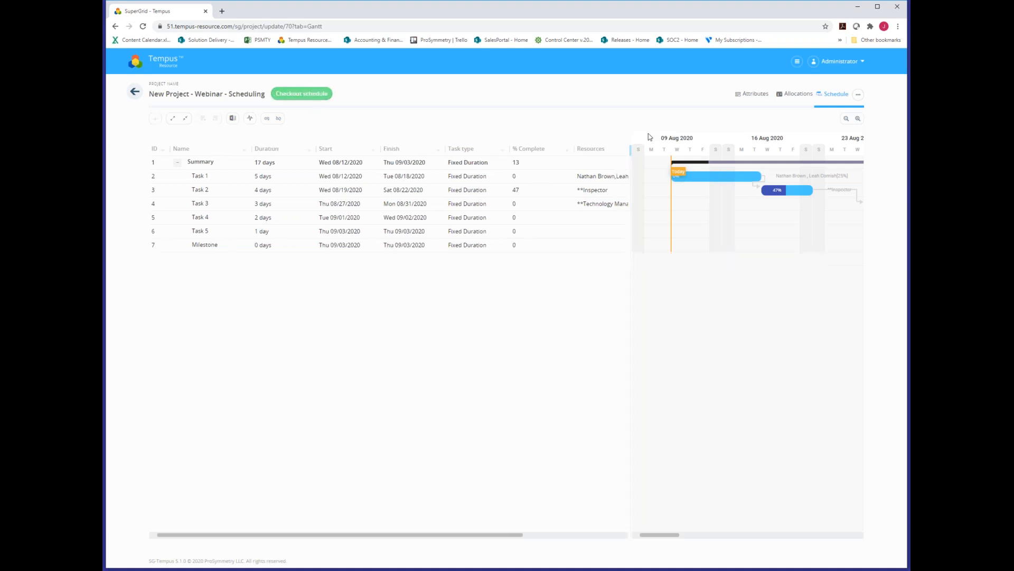
drag(630, 153, 554, 152)
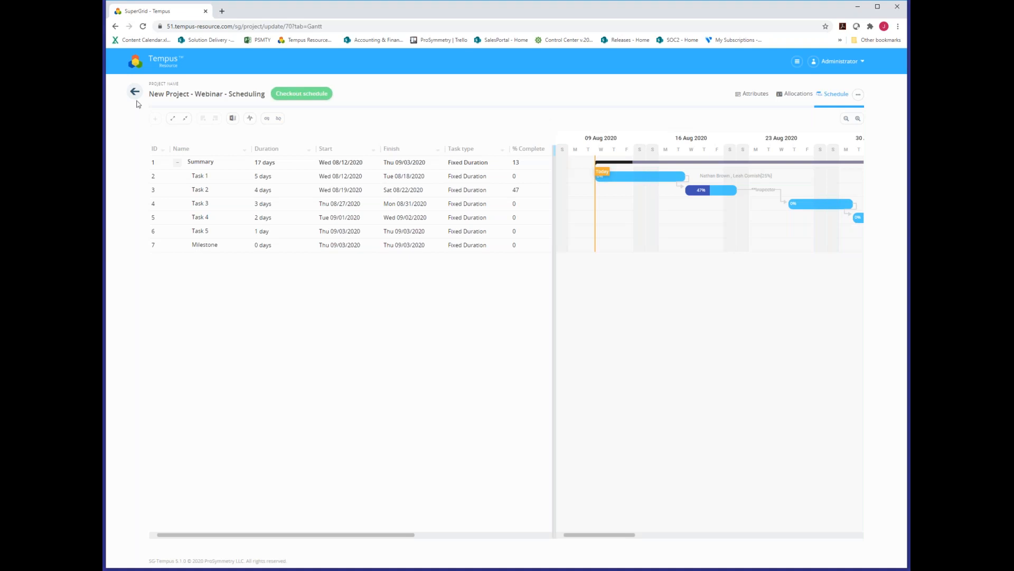
click(147, 63)
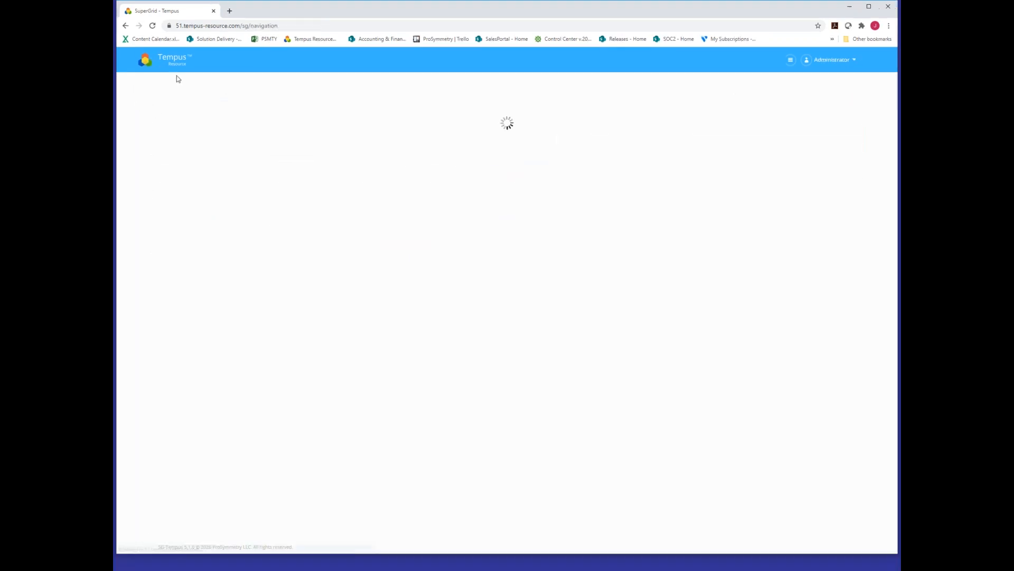